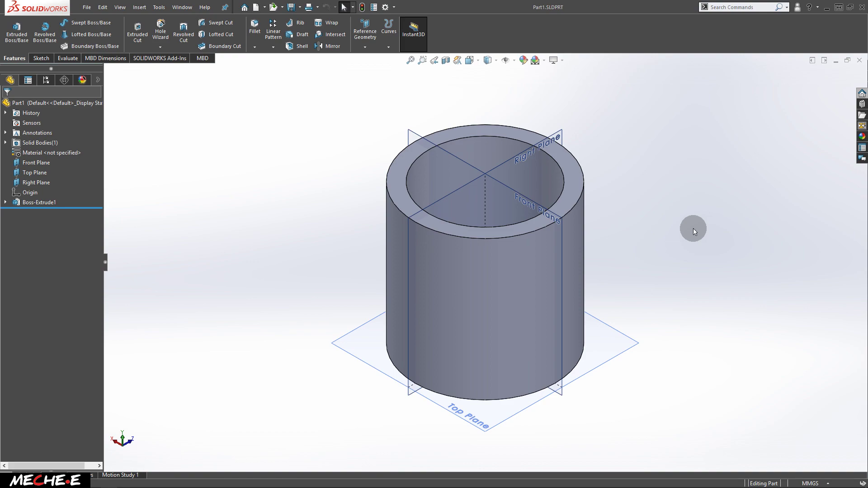
Step: Create a new SOLIDWORKS part document
{"action": "middle_click_drag", "start_coordinate": [667, 203], "coordinate": [655, 258]}
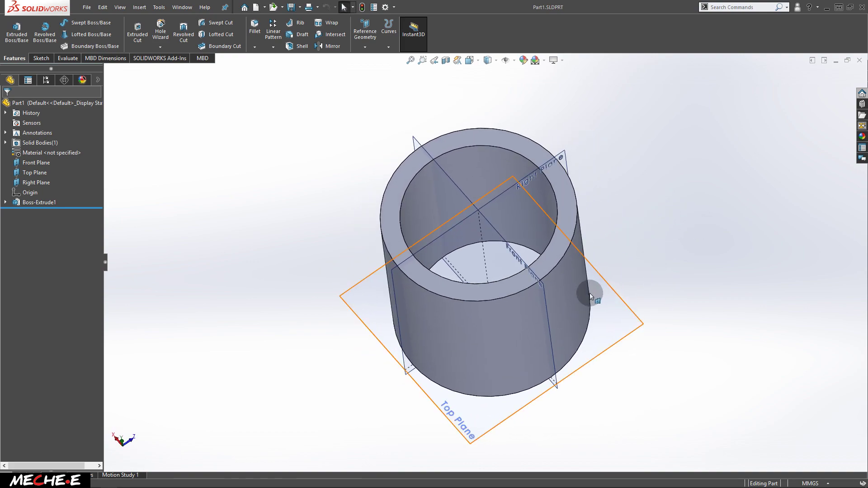
{"action": "middle_click_drag", "start_coordinate": [526, 308], "coordinate": [475, 236]}
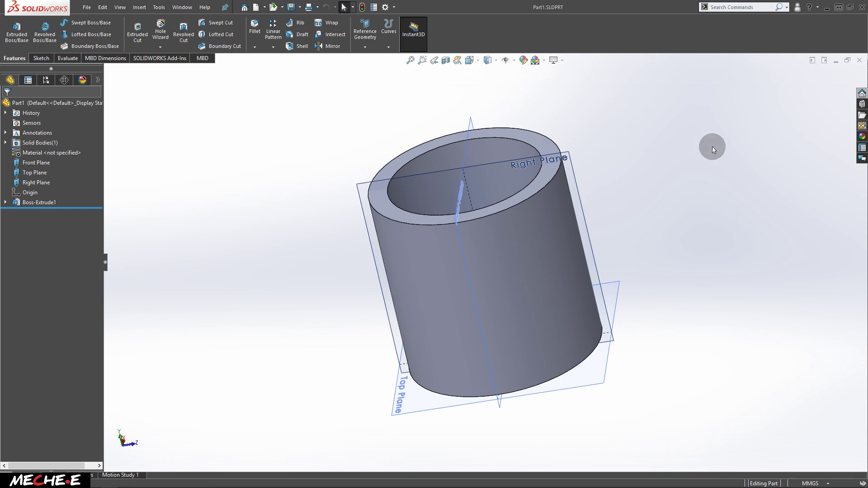
{"action": "key", "text": "ctrl+n"}
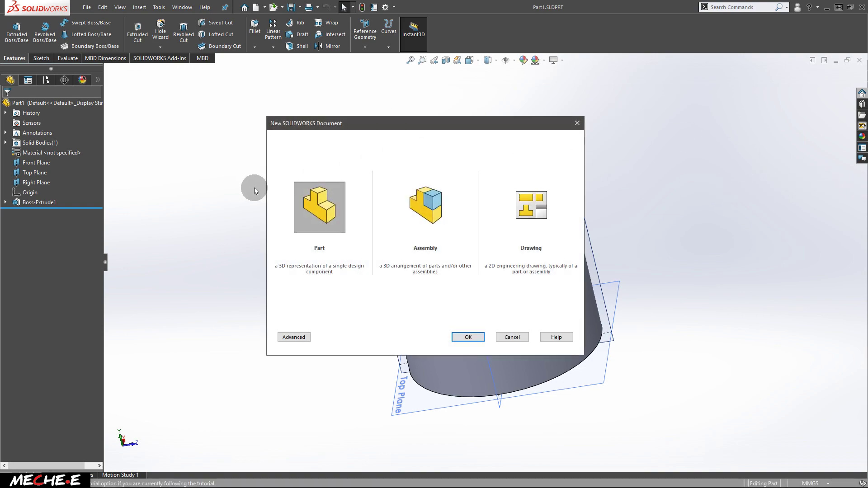
{"action": "left_click", "coordinate": [323, 228]}
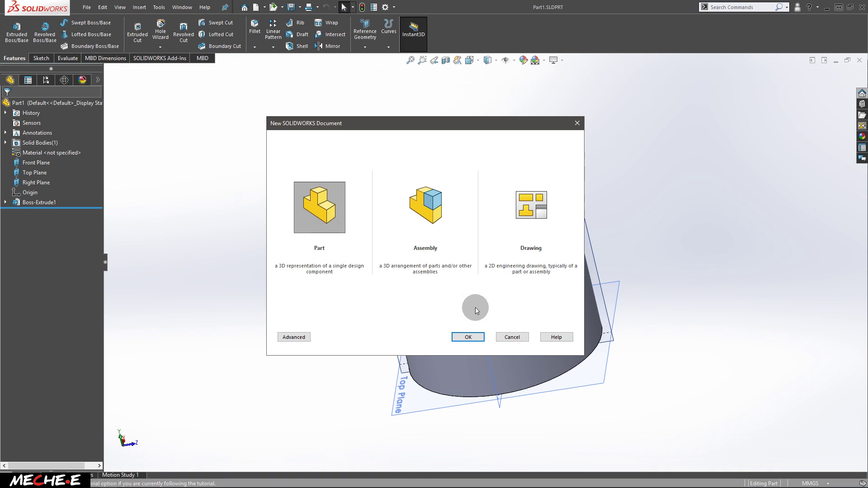
{"action": "left_click", "coordinate": [476, 336]}
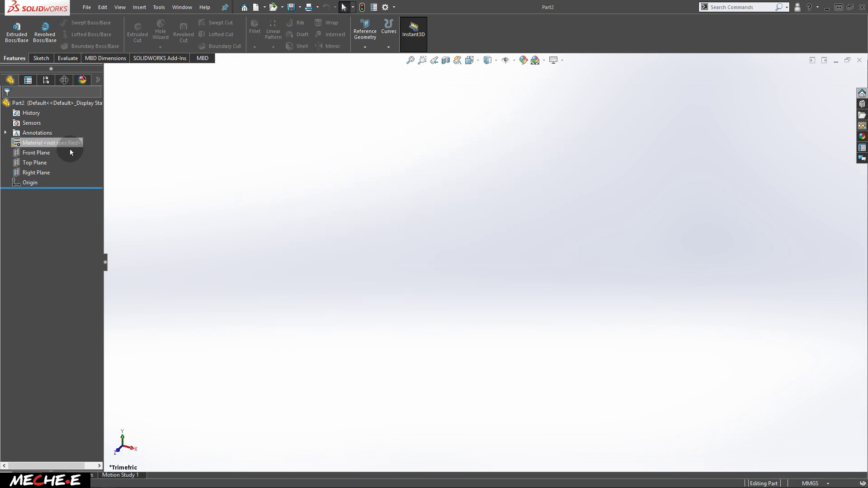
Step: Show the Front, Top and Right planes and start a sketch on the Front Plane
{"action": "left_click", "coordinate": [51, 153]}
{"action": "left_click", "coordinate": [48, 173], "text": "shift"}
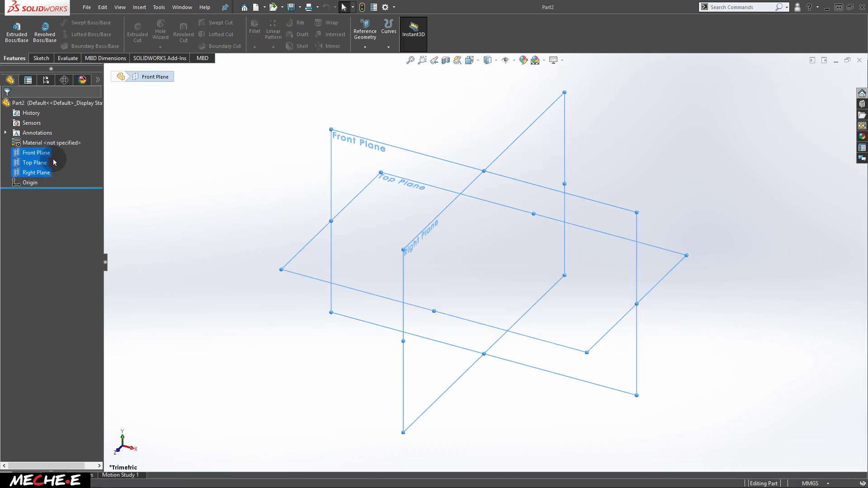
{"action": "left_click", "coordinate": [62, 155]}
{"action": "left_click", "coordinate": [613, 166]}
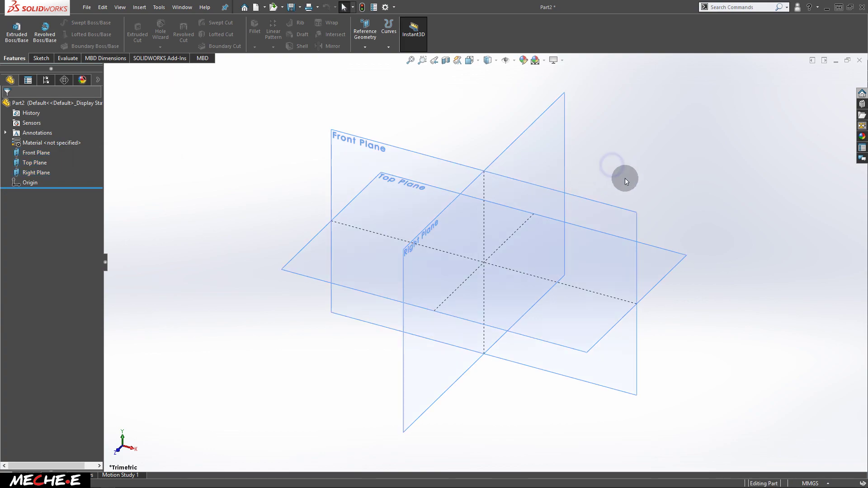
{"action": "middle_click_drag", "start_coordinate": [625, 178], "coordinate": [639, 126]}
{"action": "left_click", "coordinate": [387, 158]}
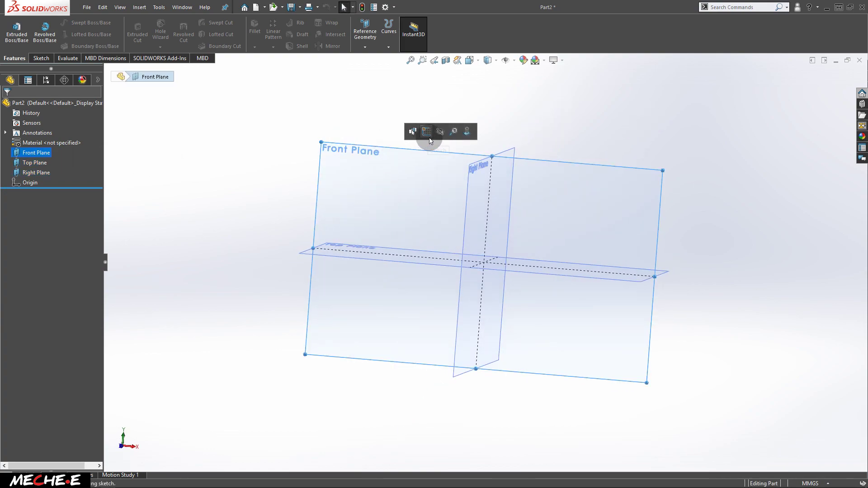
{"action": "left_click", "coordinate": [426, 132]}
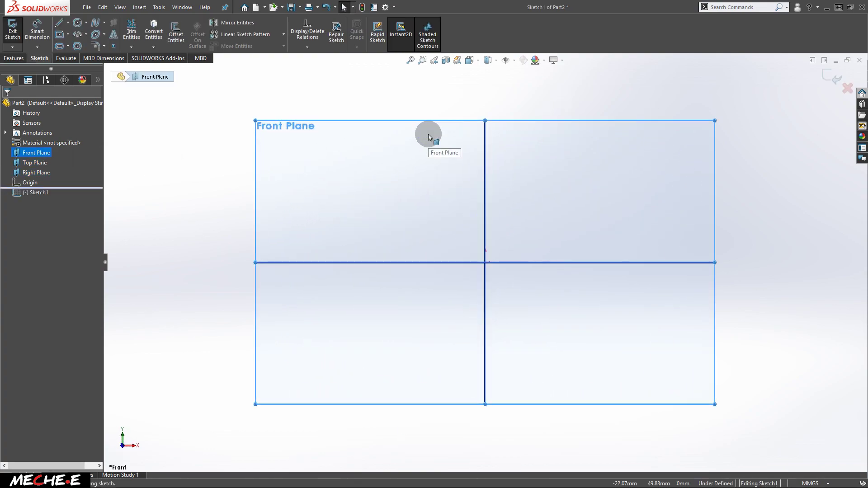
Step: Draw a center rectangle anchored at the origin
{"action": "left_click", "coordinate": [59, 34]}
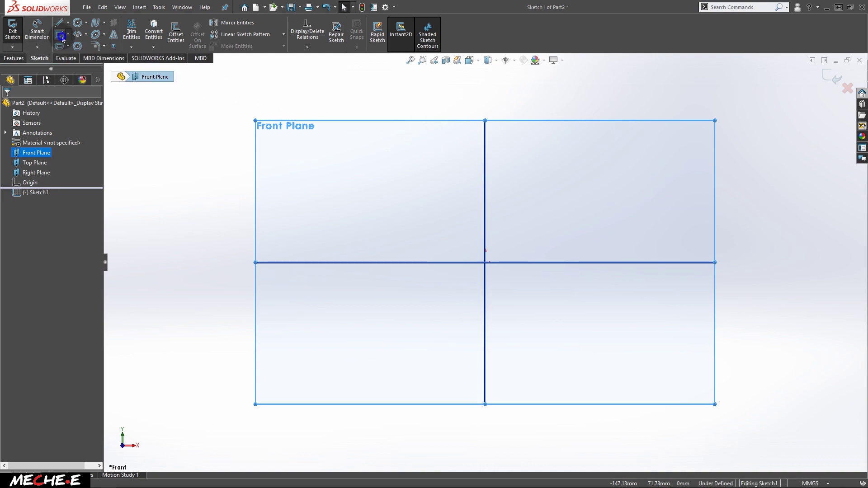
{"action": "left_click", "coordinate": [486, 263]}
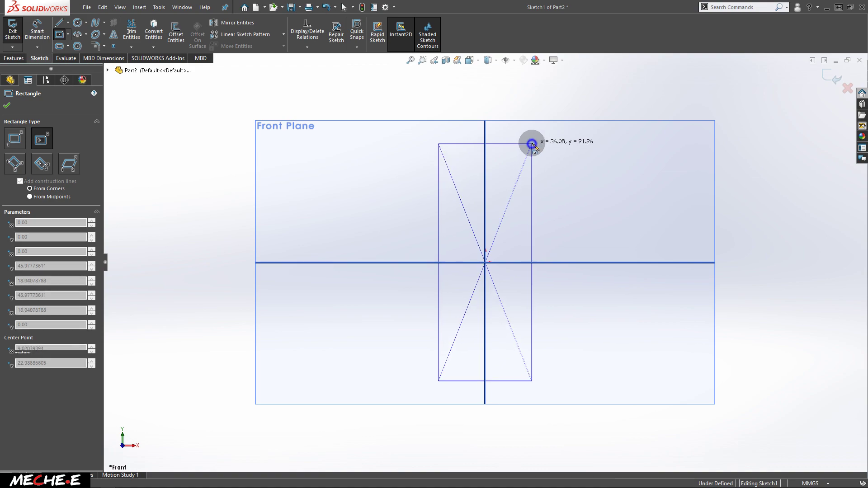
{"action": "left_click", "coordinate": [532, 143]}
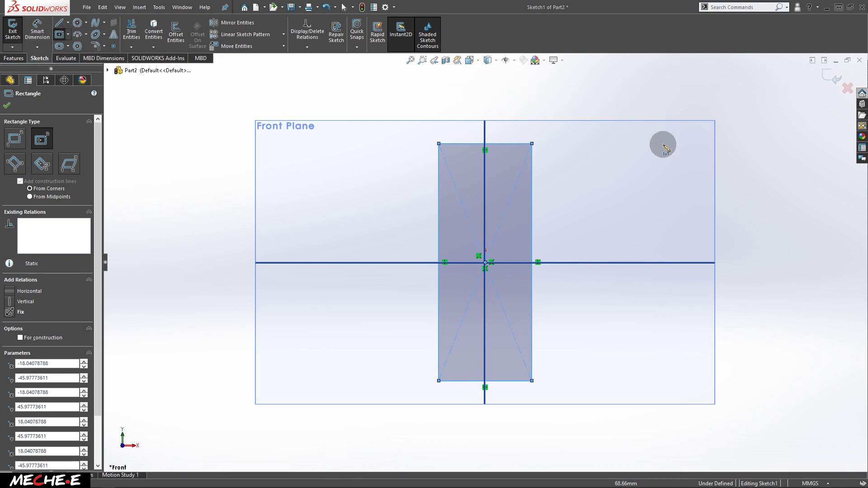
Step: Dimension the rectangle 30 mm wide along the top edge and 100 mm tall along the left edge
{"action": "key", "text": "s"}
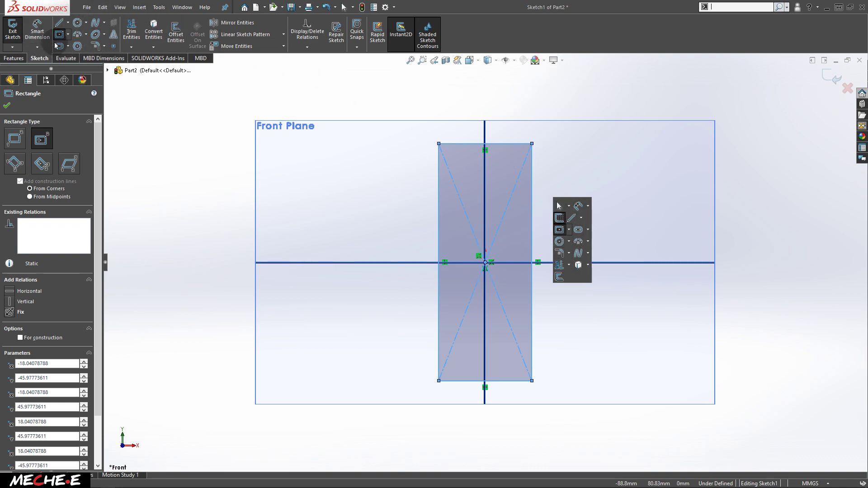
{"action": "left_click", "coordinate": [580, 210]}
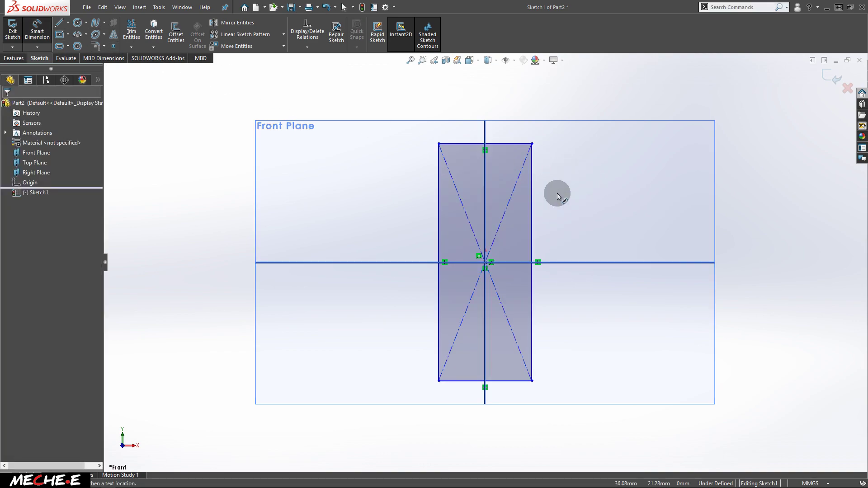
{"action": "left_click", "coordinate": [508, 144]}
{"action": "left_click", "coordinate": [505, 110]}
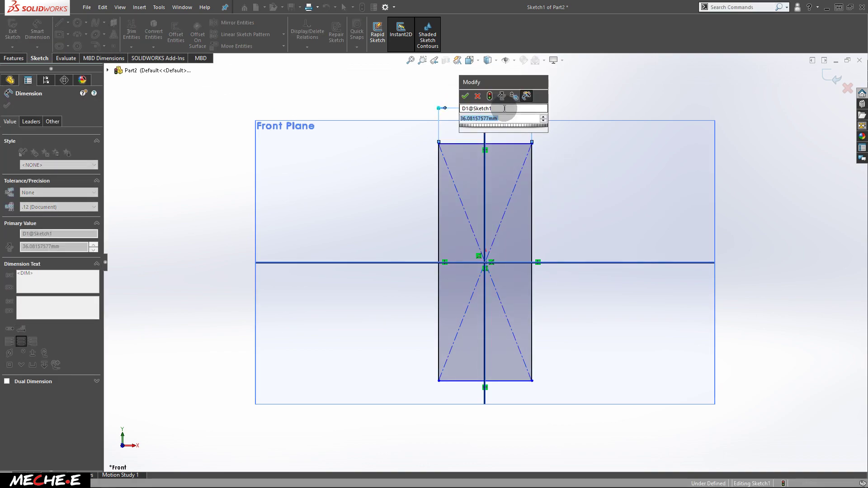
{"action": "type", "text": "30"}
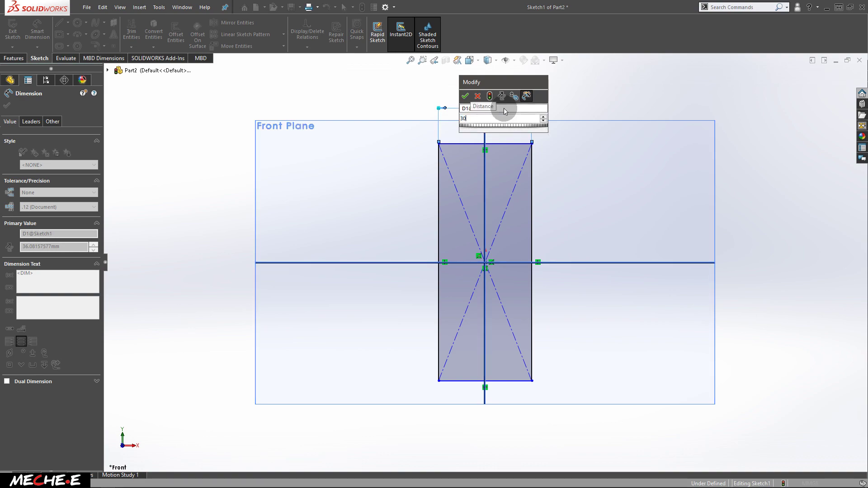
{"action": "key", "text": "Return"}
{"action": "left_click", "coordinate": [438, 180]}
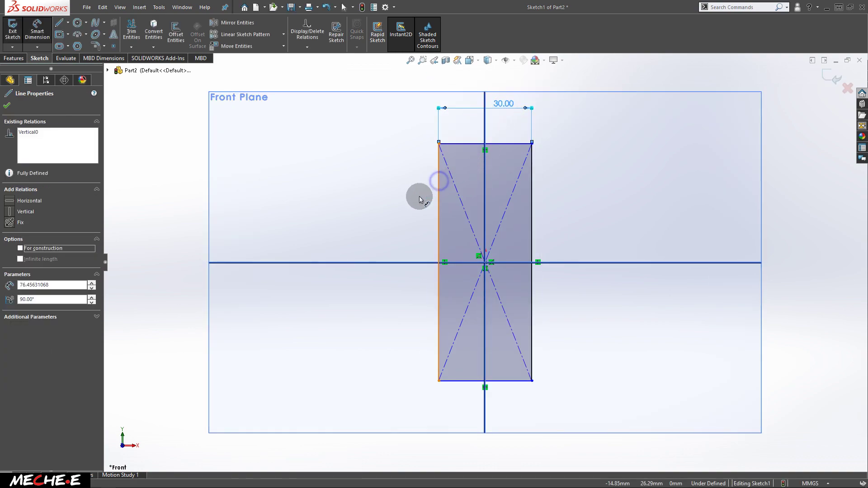
{"action": "left_click", "coordinate": [404, 200]}
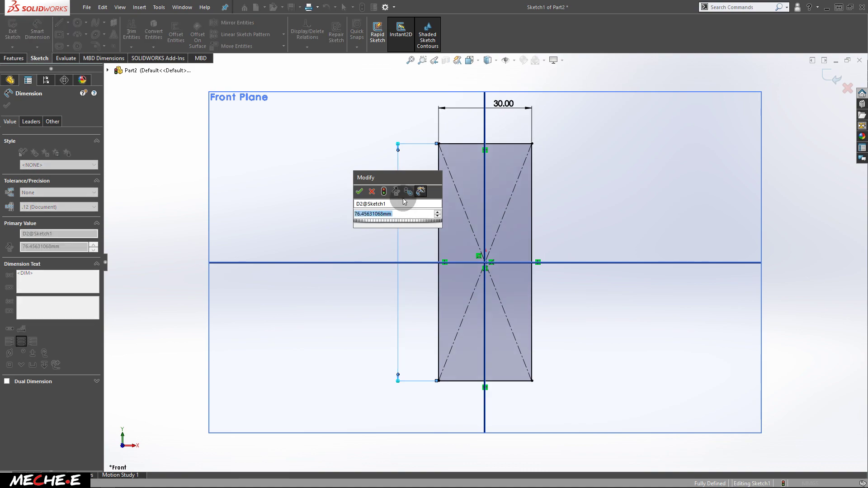
{"action": "type", "text": "100"}
{"action": "key", "text": "Return"}
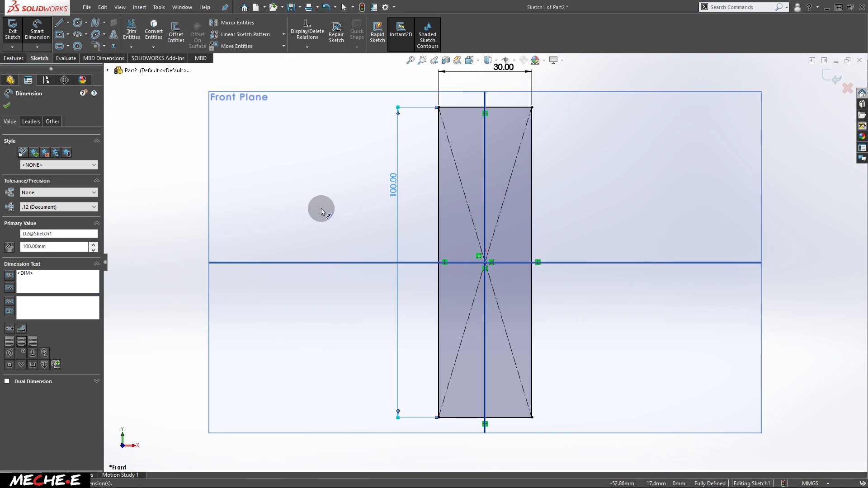
Step: Draw a separate vertical line to the left of the rectangle
{"action": "key", "text": "s"}
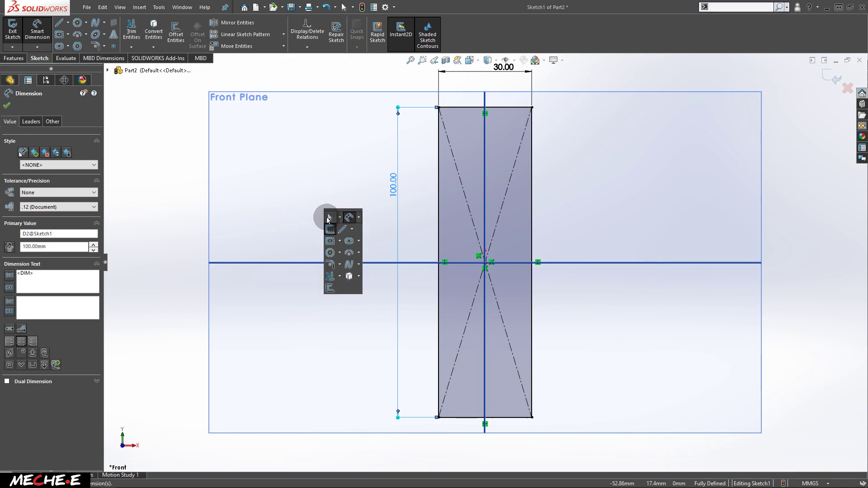
{"action": "left_click", "coordinate": [345, 233]}
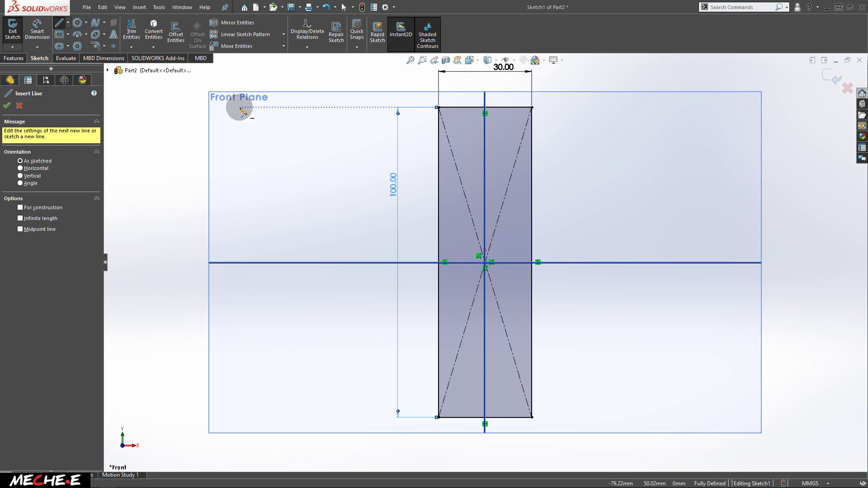
{"action": "left_click_drag", "start_coordinate": [239, 107], "coordinate": [239, 418]}
{"action": "left_click", "coordinate": [239, 417]}
{"action": "key", "text": "Escape"}
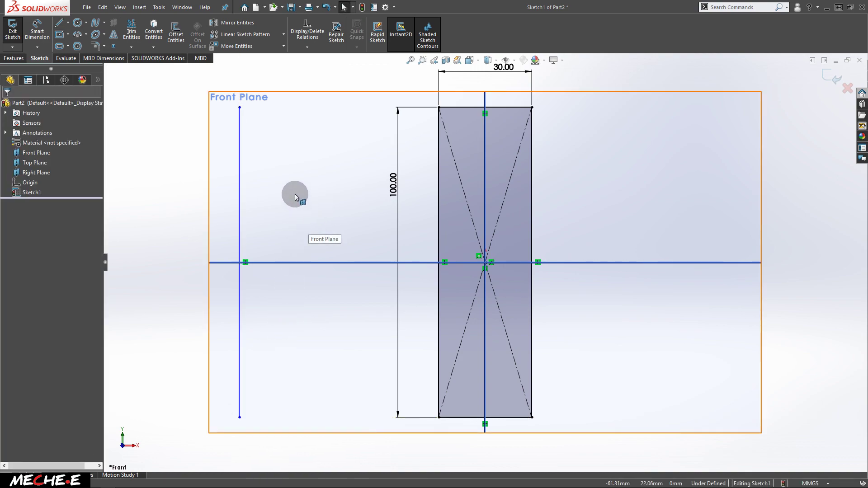
Step: Dimension the vertical line's length at 100 mm
{"action": "key", "text": "s"}
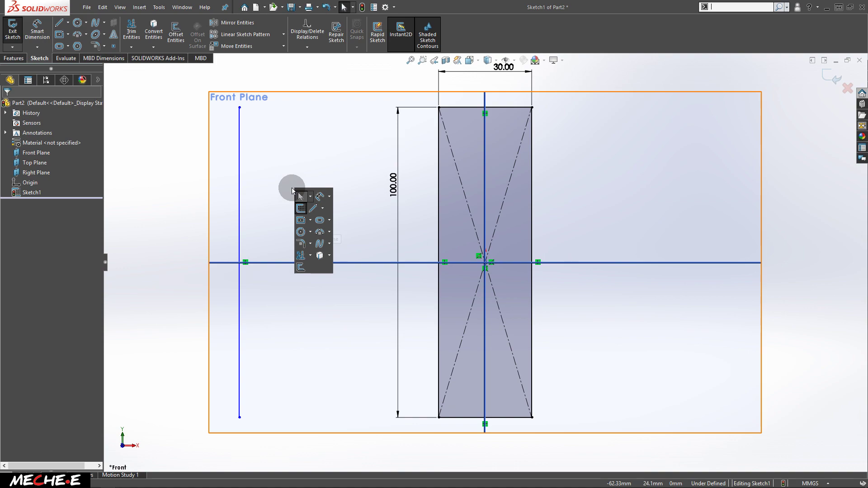
{"action": "left_click", "coordinate": [319, 197]}
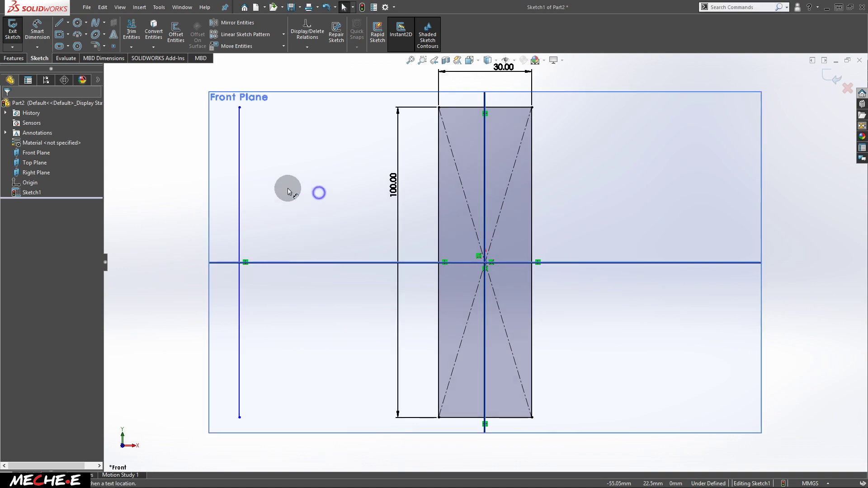
{"action": "left_click", "coordinate": [240, 175]}
{"action": "left_click", "coordinate": [190, 216]}
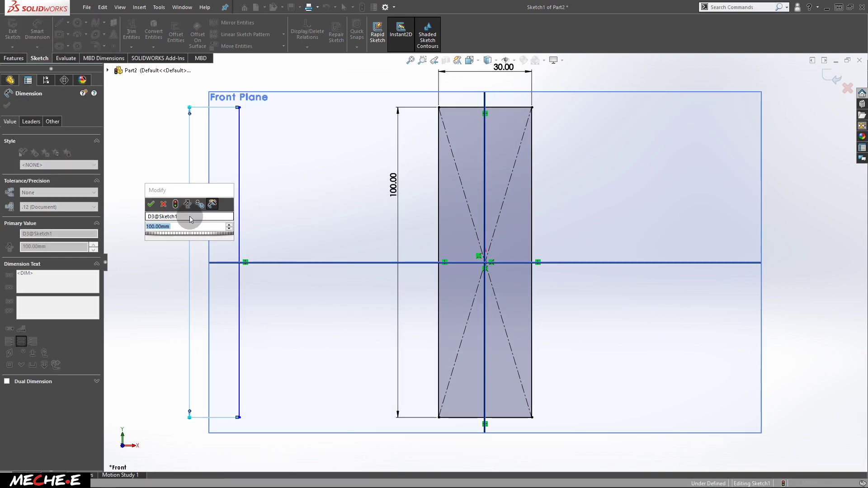
{"action": "key", "text": "Return"}
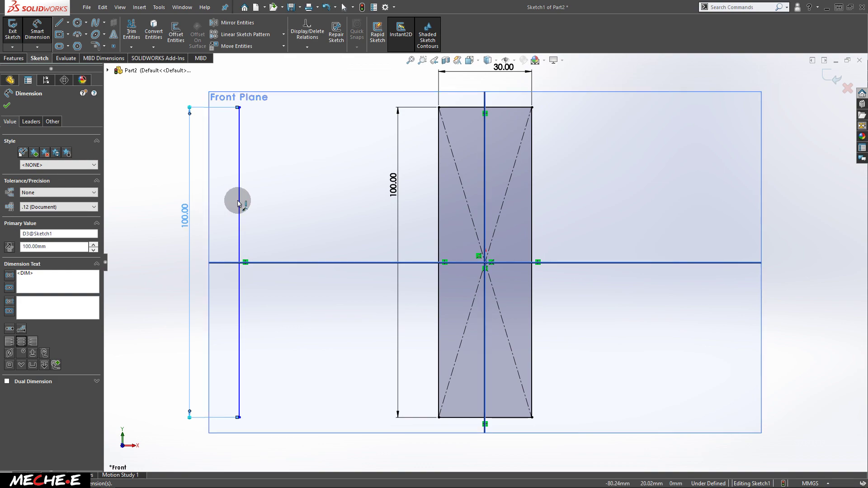
Step: Set the line 50 mm from the rectangle's centre line and exit the sketch
{"action": "left_click", "coordinate": [241, 202]}
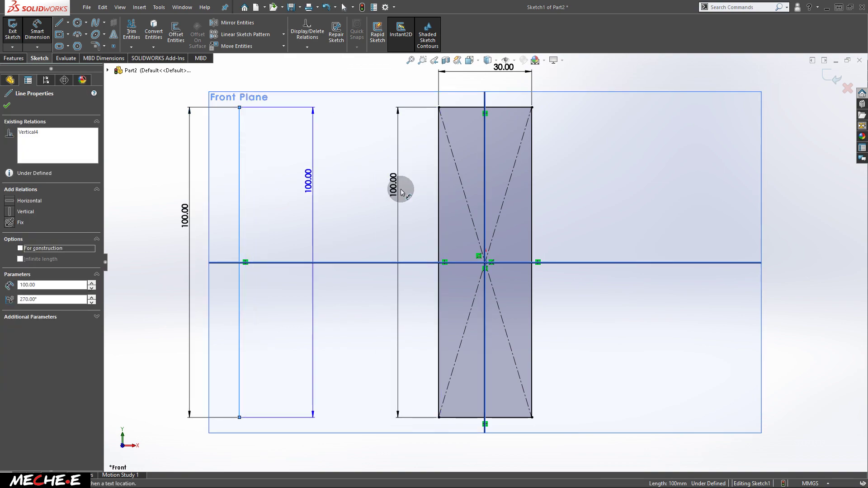
{"action": "left_click", "coordinate": [485, 205]}
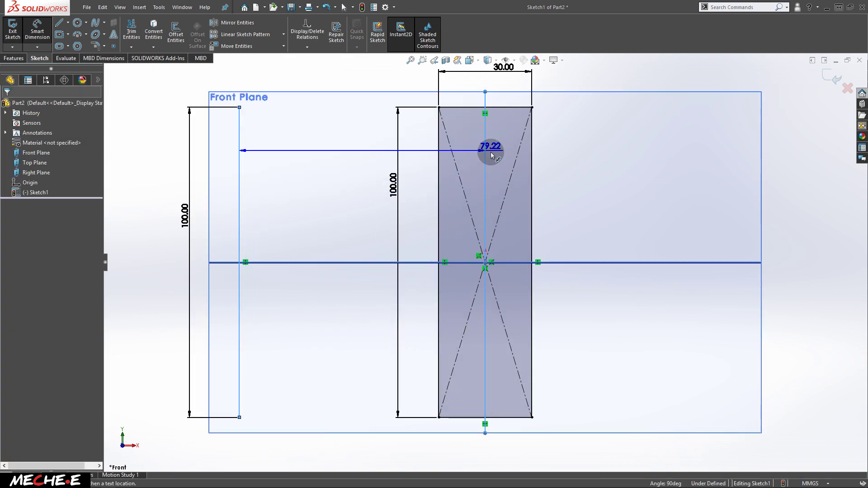
{"action": "left_click", "coordinate": [472, 210]}
{"action": "left_click", "coordinate": [359, 443]}
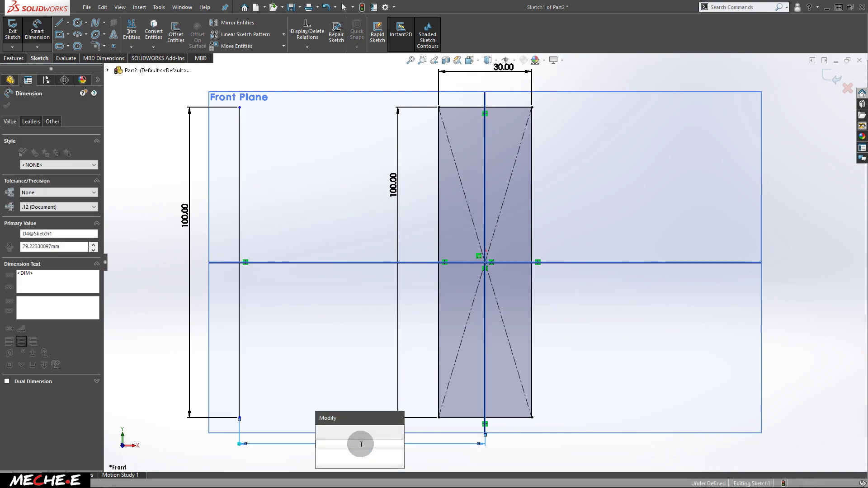
{"action": "type", "text": "50"}
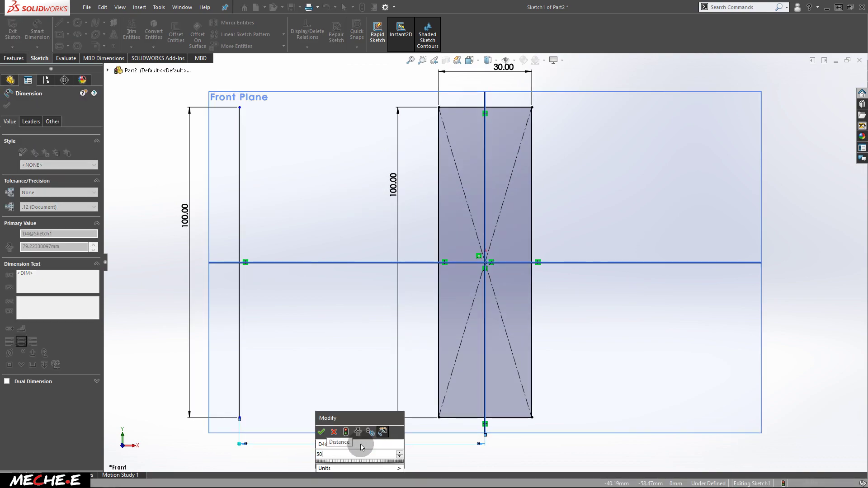
{"action": "key", "text": "Return"}
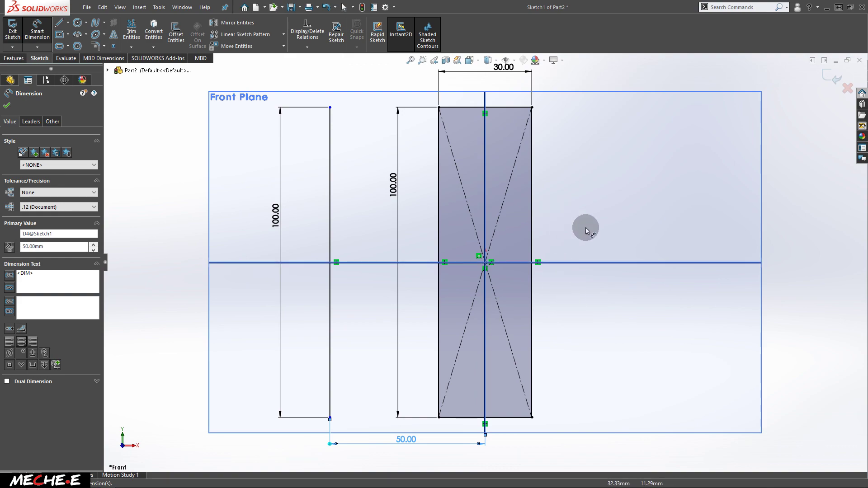
{"action": "left_click", "coordinate": [831, 81]}
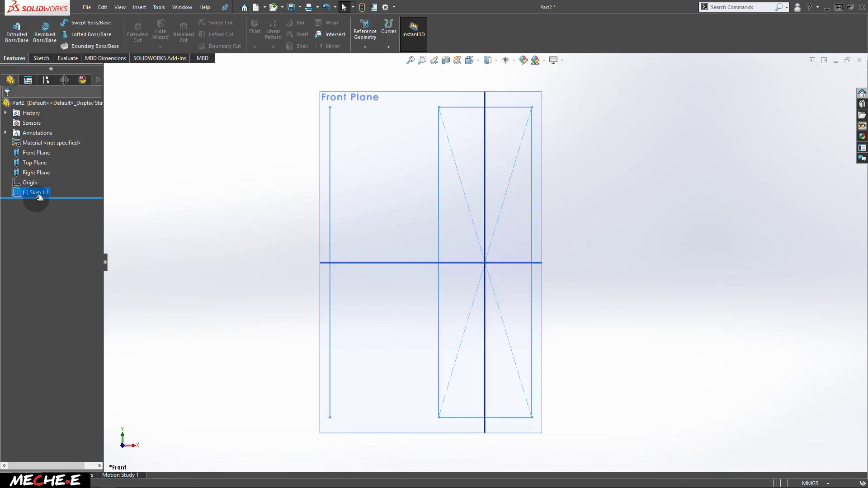
Step: Start a Revolved Boss/Base about Line4 with Thin Feature turned off
{"action": "left_click", "coordinate": [50, 45]}
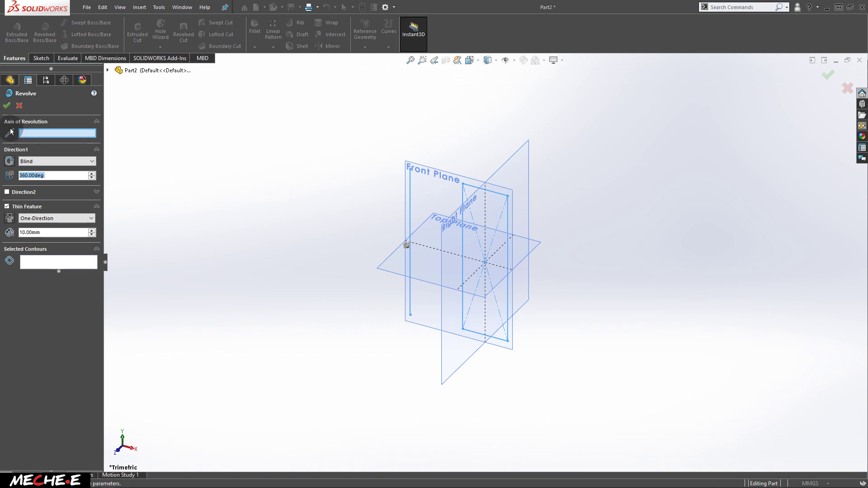
{"action": "left_click", "coordinate": [30, 133]}
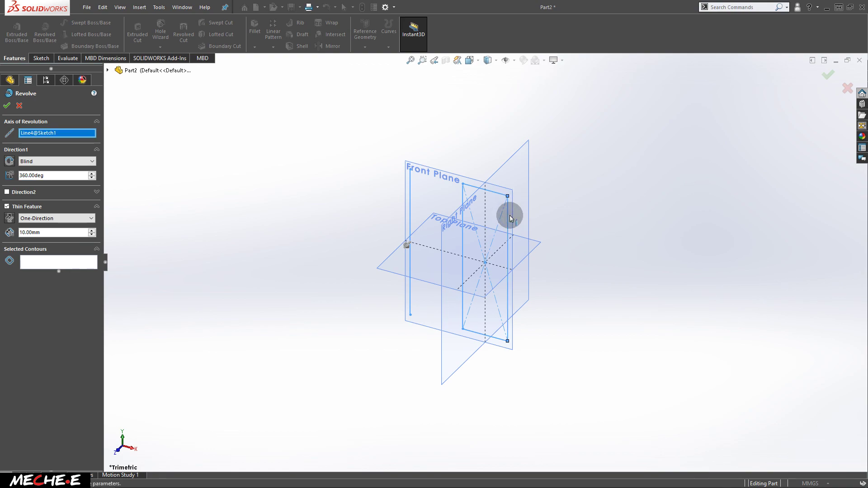
{"action": "left_click", "coordinate": [7, 206]}
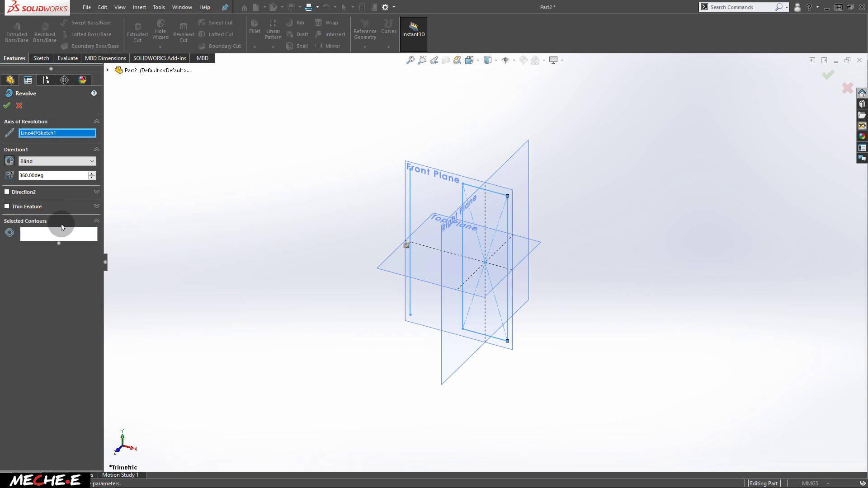
Step: Select the Sketch1 rectangle region as the contour for the 360° revolve
{"action": "left_click", "coordinate": [54, 235]}
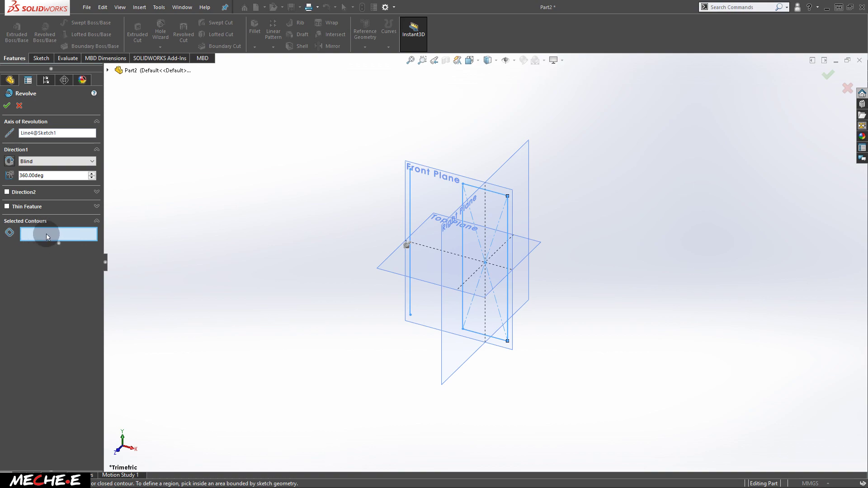
{"action": "left_click", "coordinate": [491, 211]}
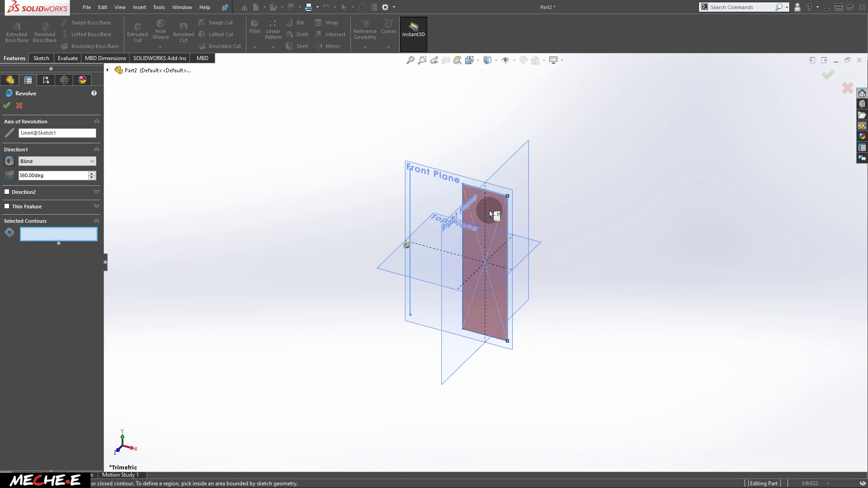
{"action": "left_click", "coordinate": [475, 268]}
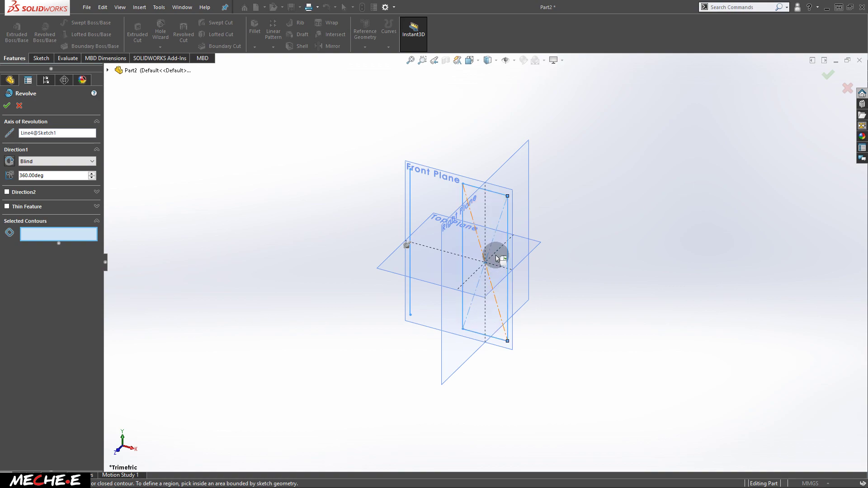
{"action": "left_click", "coordinate": [496, 254]}
{"action": "left_click", "coordinate": [492, 222]}
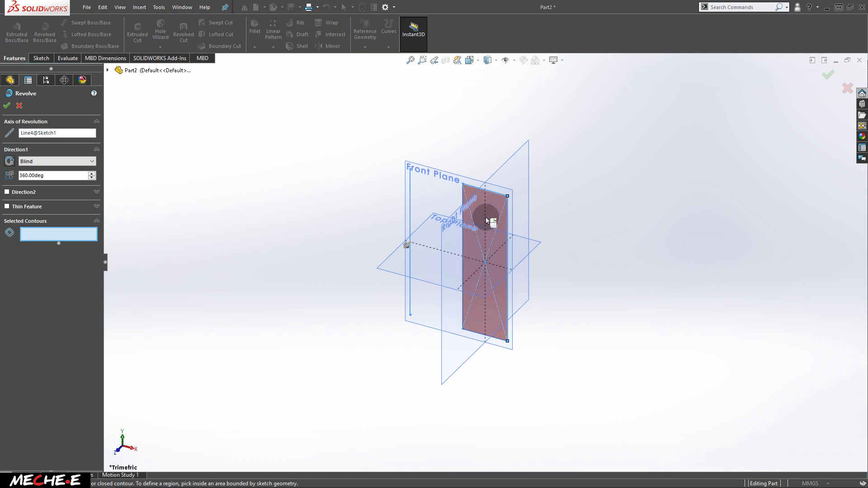
{"action": "left_click", "coordinate": [475, 247]}
{"action": "left_click", "coordinate": [488, 230]}
{"action": "left_click", "coordinate": [488, 230]}
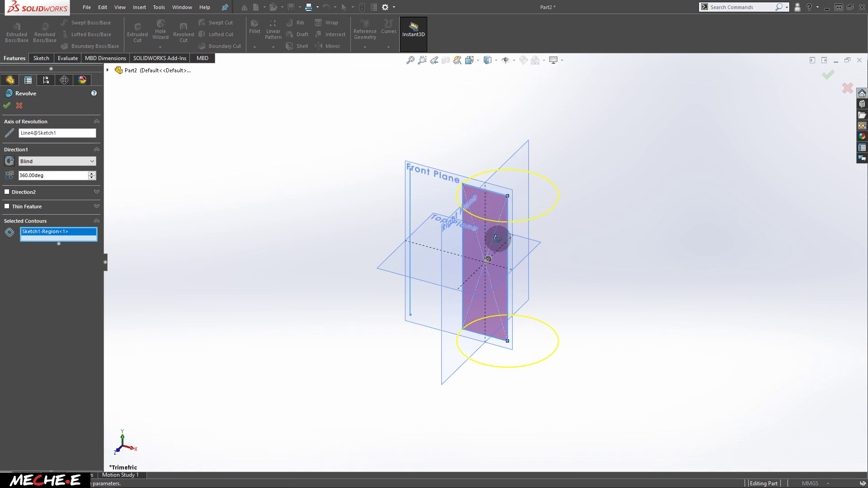
{"action": "middle_click_drag", "start_coordinate": [497, 238], "coordinate": [517, 220]}
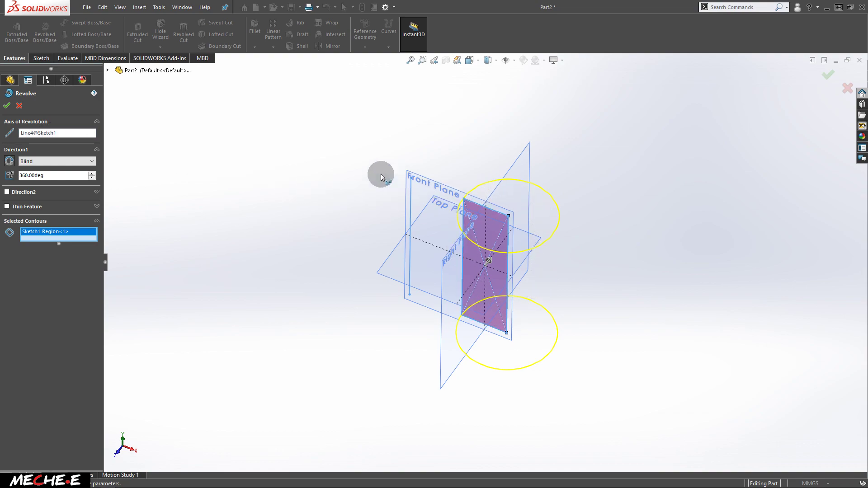
Step: Complete the 360° revolve into a full cylinder
{"action": "left_click", "coordinate": [7, 105]}
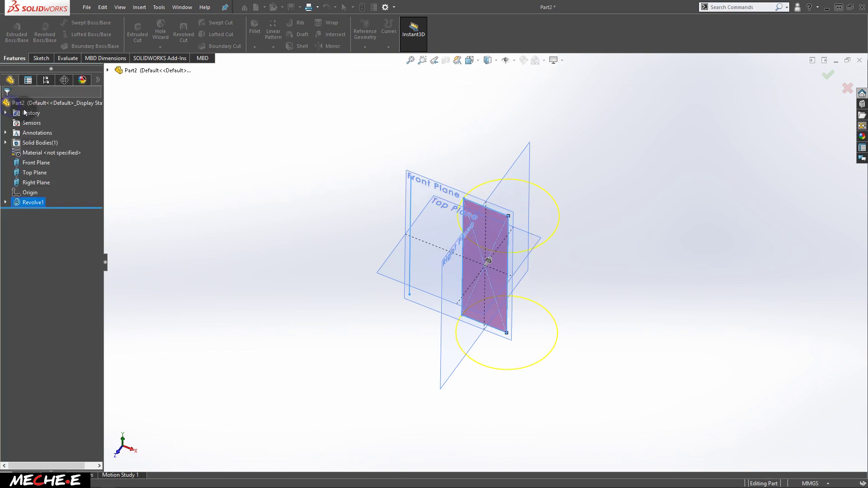
{"action": "middle_click_drag", "start_coordinate": [470, 229], "coordinate": [542, 265]}
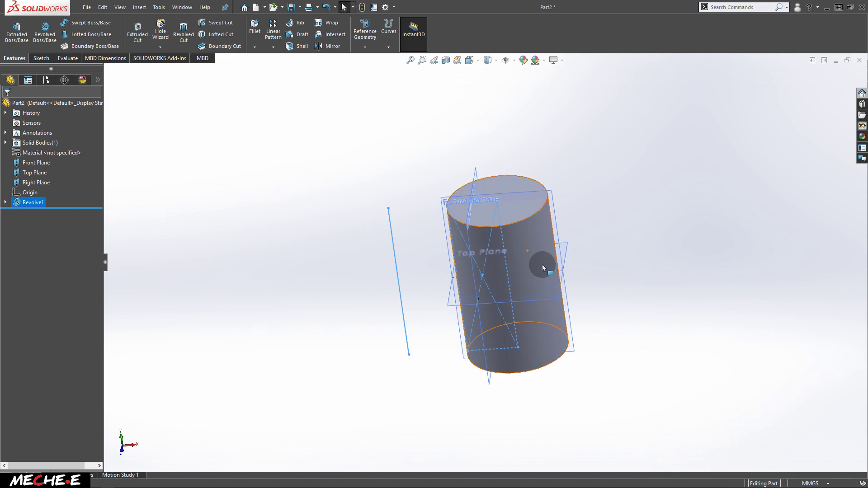
{"action": "left_click", "coordinate": [202, 190]}
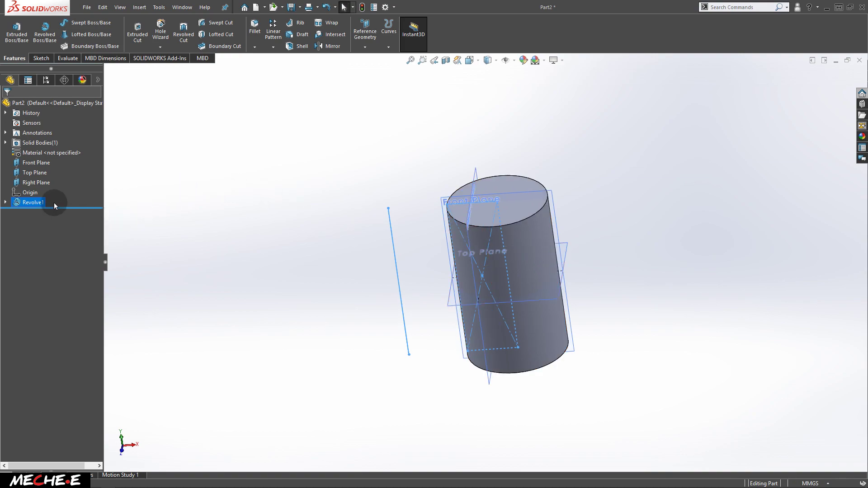
Step: Edit Revolve1 to a 180° angle, producing a half-cylinder
{"action": "right_click", "coordinate": [38, 205]}
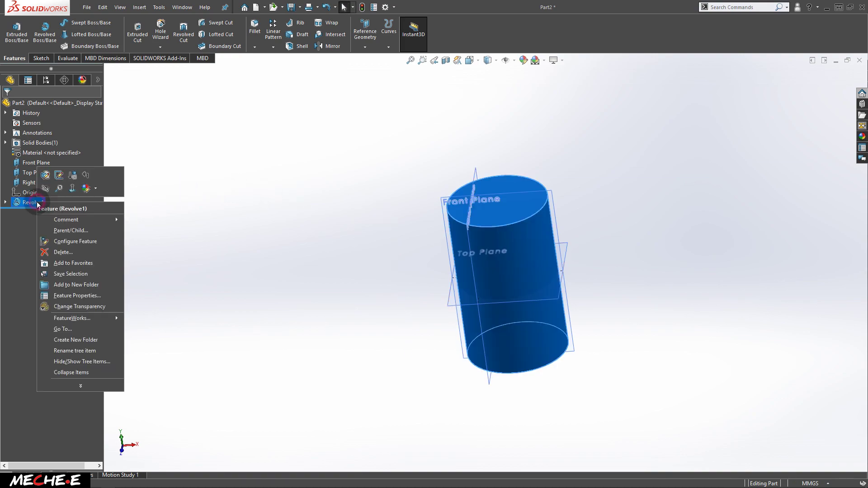
{"action": "left_click", "coordinate": [47, 178]}
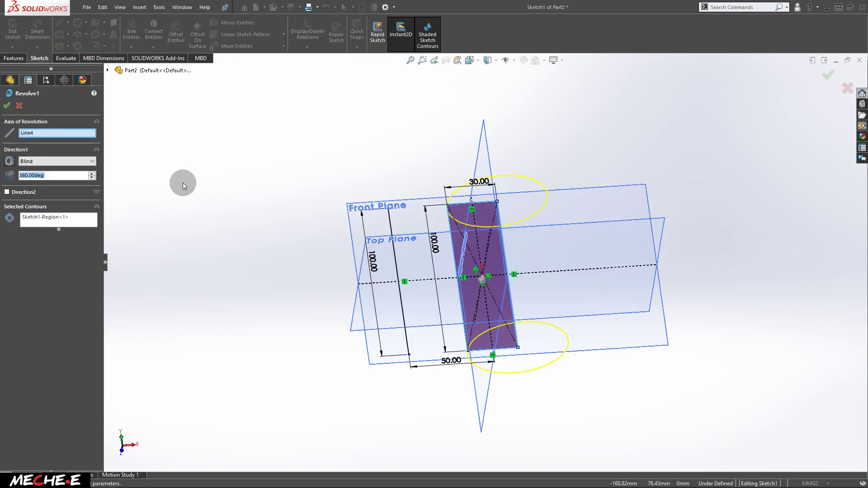
{"action": "left_click", "coordinate": [61, 176]}
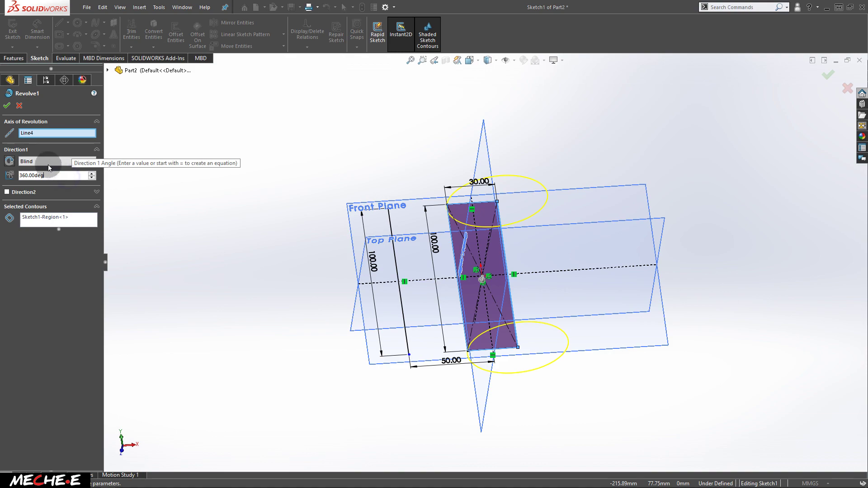
{"action": "left_click_drag", "start_coordinate": [59, 176], "coordinate": [20, 176]}
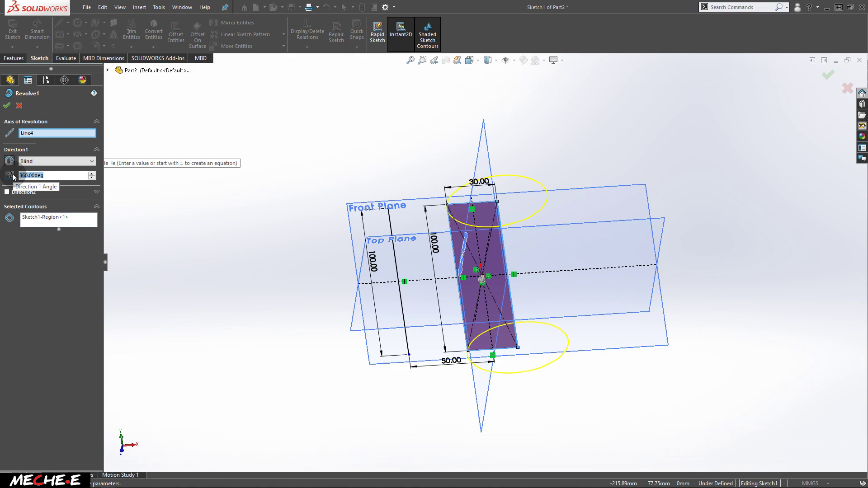
{"action": "type", "text": "180"}
{"action": "key", "text": "Return"}
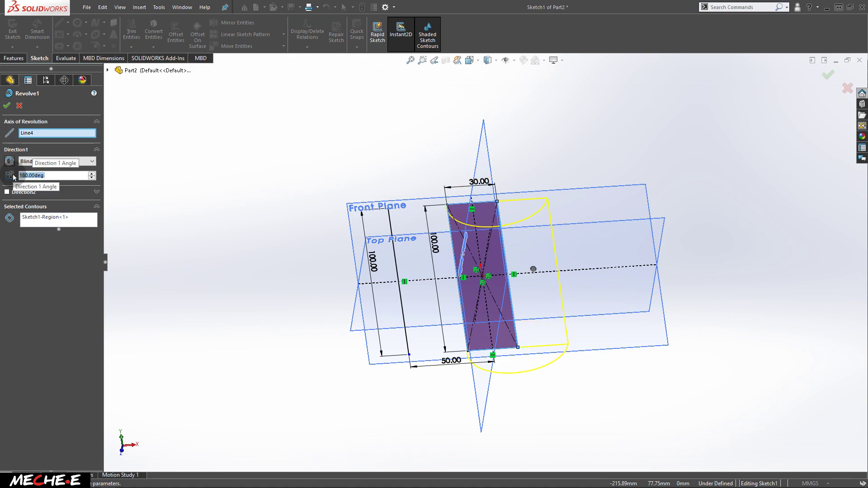
{"action": "left_click", "coordinate": [7, 107]}
{"action": "mouse_move", "coordinate": [538, 275]}
{"action": "middle_mouse_down"}
{"action": "mouse_move", "coordinate": [537, 316]}
{"action": "mouse_move", "coordinate": [510, 380]}
{"action": "mouse_move", "coordinate": [554, 345]}
{"action": "mouse_move", "coordinate": [574, 267]}
{"action": "mouse_move", "coordinate": [490, 262]}
{"action": "mouse_move", "coordinate": [462, 289]}
{"action": "mouse_move", "coordinate": [533, 219]}
{"action": "middle_mouse_up"}
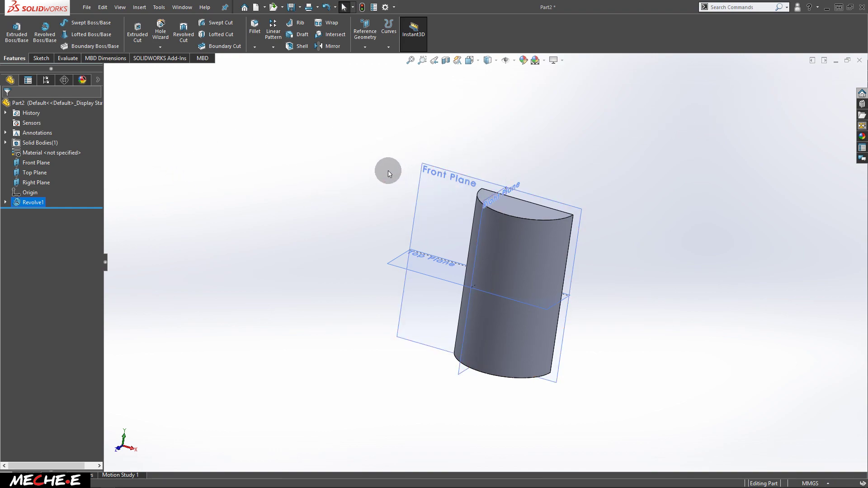
{"action": "right_click", "coordinate": [35, 205]}
Step: Replace Line4 with the offset line Line7 as Revolve1's axis
{"action": "left_click", "coordinate": [49, 178]}
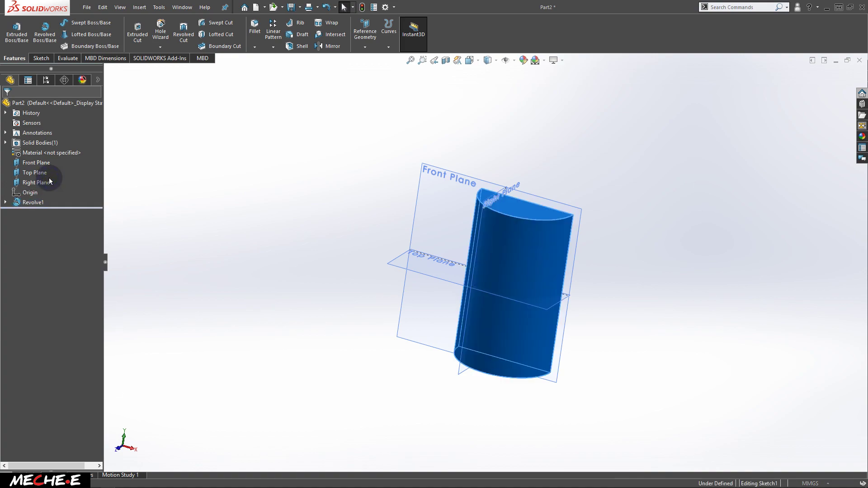
{"action": "left_click", "coordinate": [34, 134]}
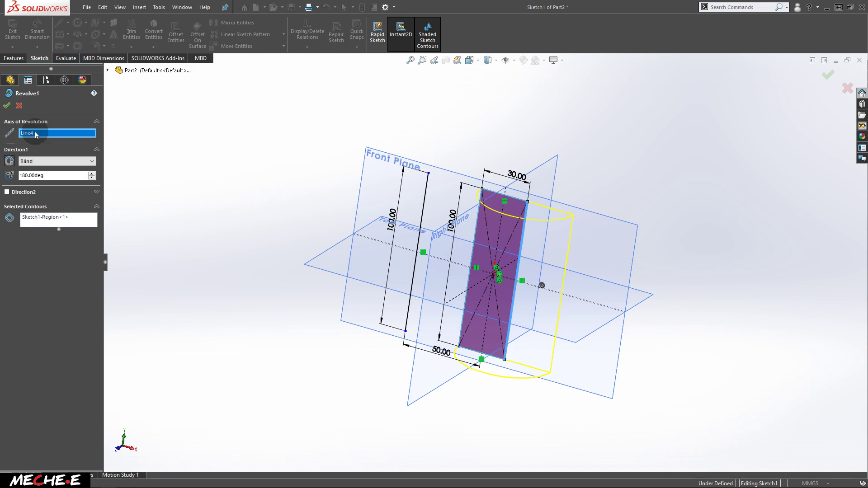
{"action": "key", "text": "Delete"}
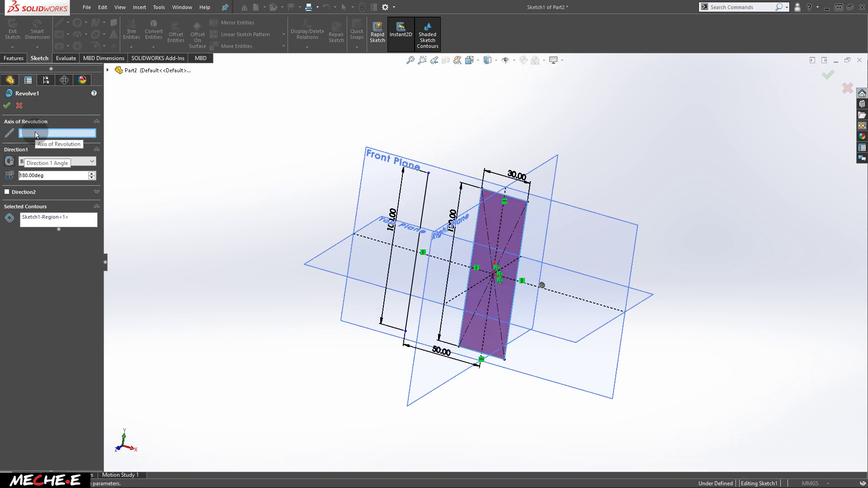
{"action": "left_click", "coordinate": [428, 187]}
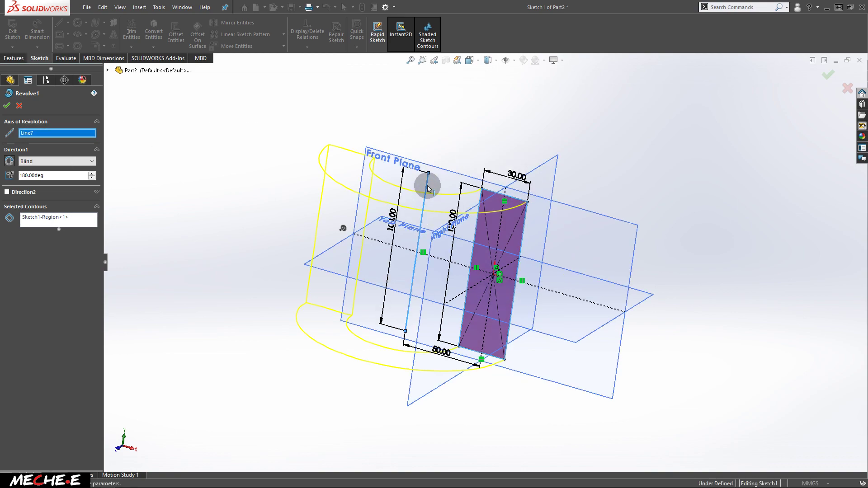
{"action": "mouse_move", "coordinate": [425, 189]}
{"action": "middle_mouse_down"}
{"action": "mouse_move", "coordinate": [387, 305]}
{"action": "mouse_move", "coordinate": [402, 345]}
{"action": "mouse_move", "coordinate": [416, 349]}
{"action": "mouse_move", "coordinate": [395, 306]}
{"action": "mouse_move", "coordinate": [479, 300]}
{"action": "middle_mouse_up"}
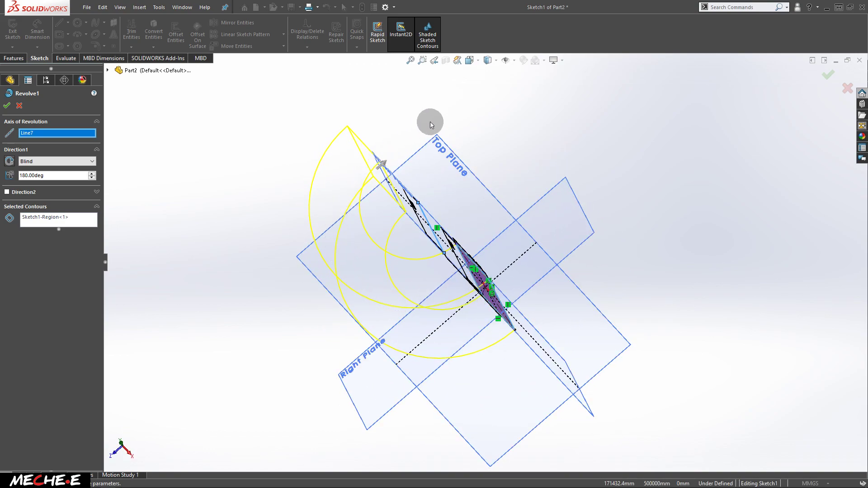
Step: Set the revolve angle back to 360° and confirm the hollow tube
{"action": "left_click", "coordinate": [49, 177]}
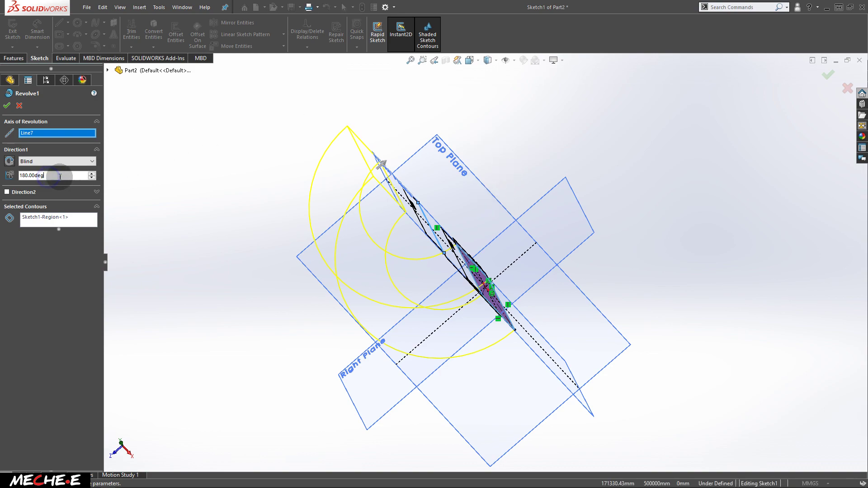
{"action": "double_click", "coordinate": [29, 175]}
{"action": "type", "text": "3"}
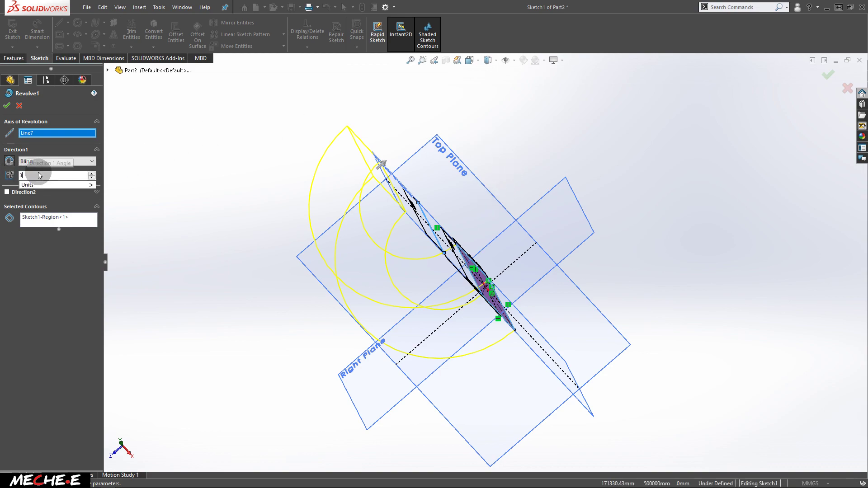
{"action": "type", "text": "60"}
{"action": "key", "text": "Return"}
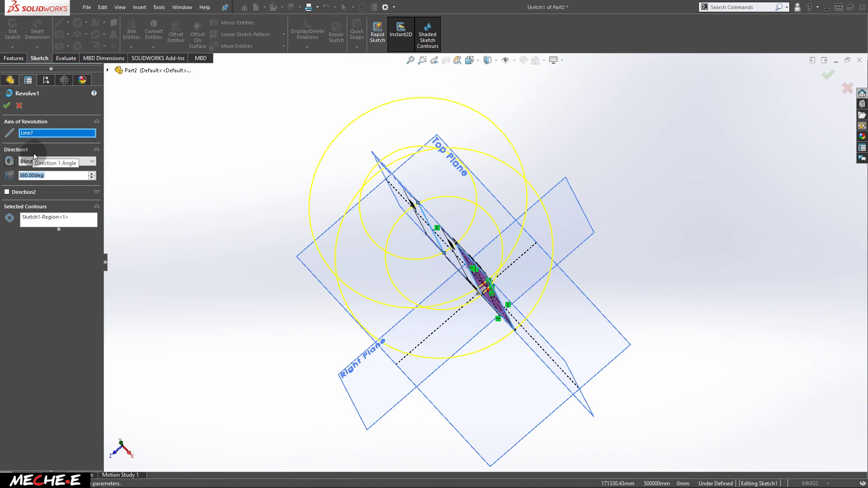
{"action": "left_click", "coordinate": [7, 106]}
Step: Orbit the hollow tube to view its outer wall and central bore
{"action": "middle_click_drag", "start_coordinate": [388, 132], "coordinate": [467, 300]}
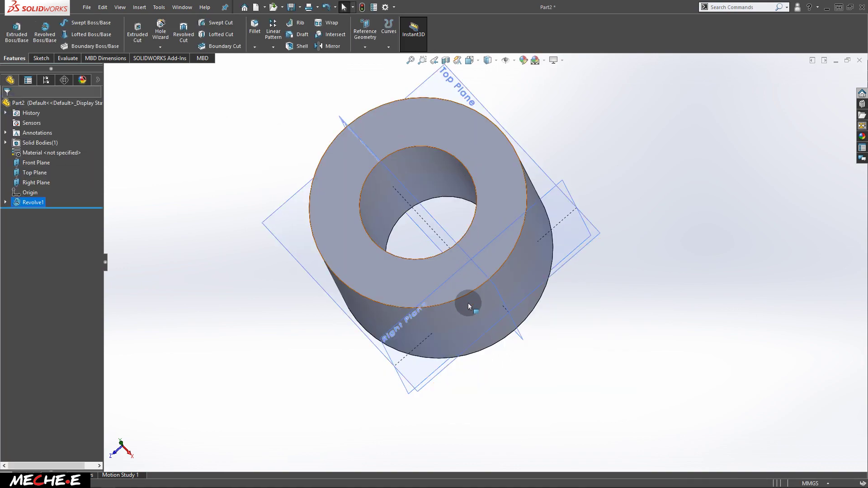
{"action": "middle_click_drag", "start_coordinate": [436, 368], "coordinate": [459, 337]}
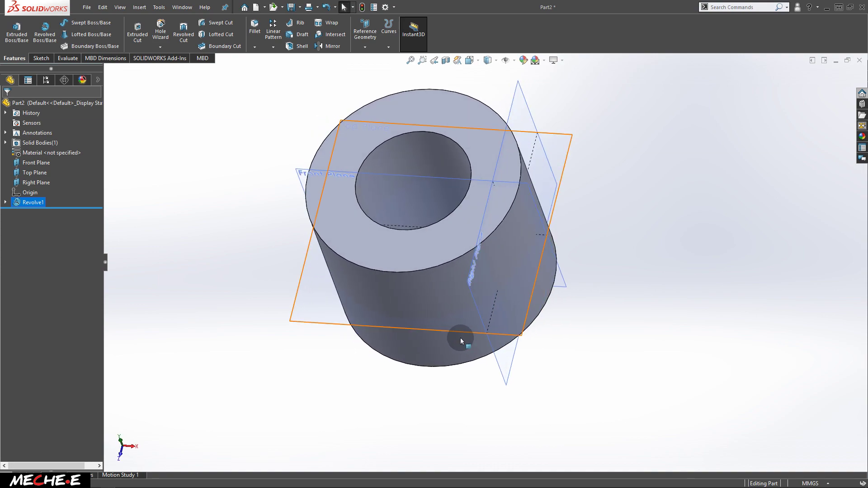
{"action": "middle_click_drag", "start_coordinate": [463, 241], "coordinate": [468, 268]}
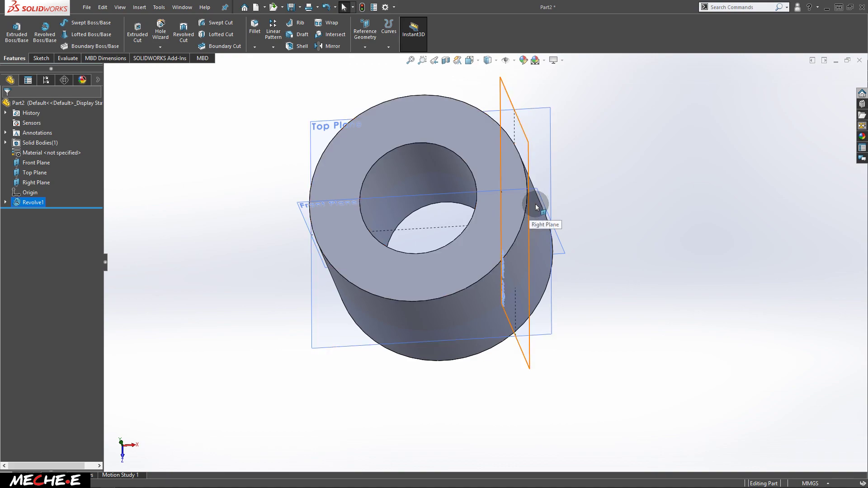
{"action": "middle_click_drag", "start_coordinate": [502, 265], "coordinate": [456, 272]}
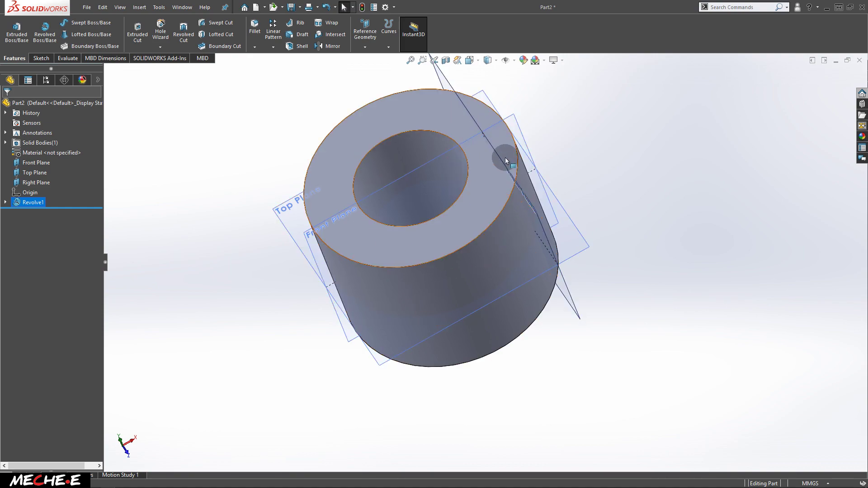
{"action": "middle_click_drag", "start_coordinate": [477, 256], "coordinate": [474, 209]}
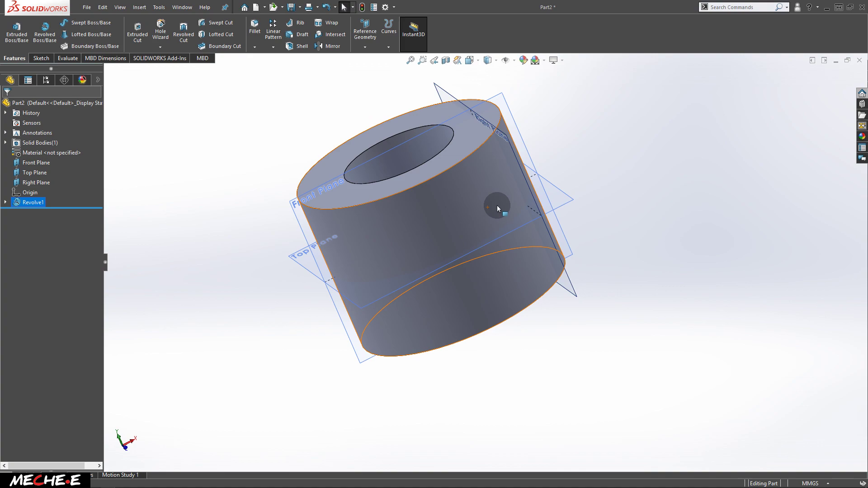
Step: Create another new part document
{"action": "key", "text": "ctrl+n"}
{"action": "left_click", "coordinate": [337, 225]}
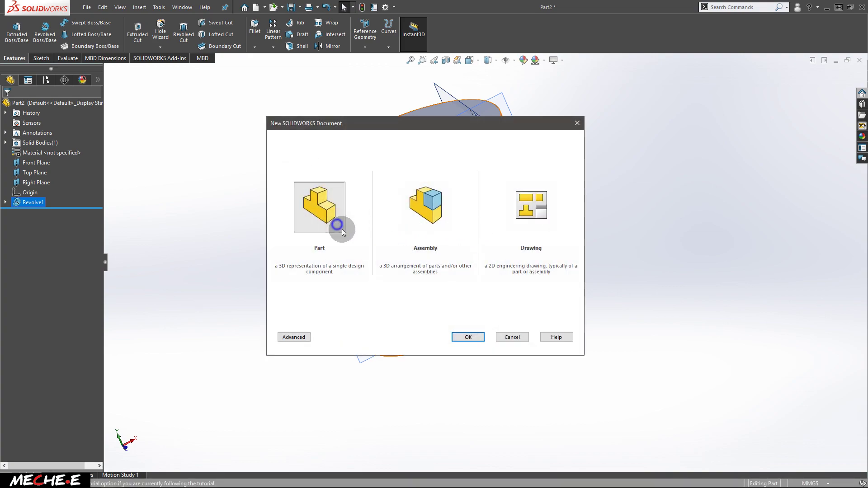
{"action": "left_click", "coordinate": [470, 337]}
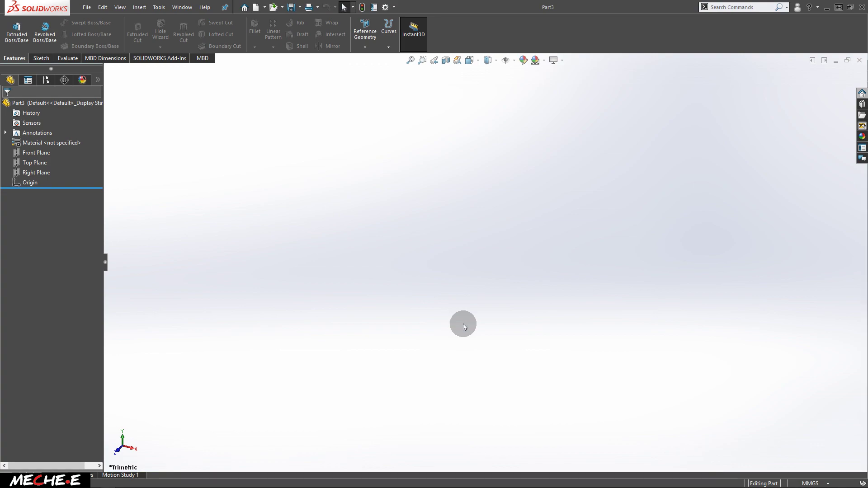
Step: Show the three default planes and start a sketch on the Front Plane
{"action": "left_click", "coordinate": [32, 153]}
{"action": "left_click", "coordinate": [34, 173], "text": "shift"}
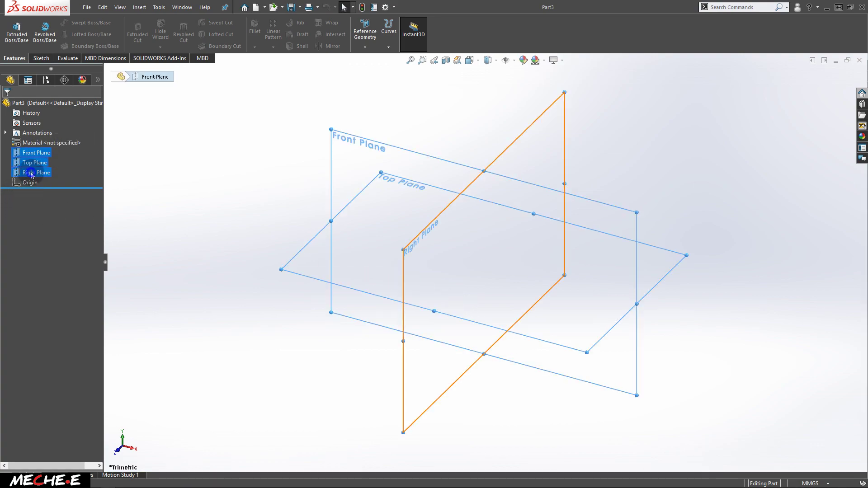
{"action": "left_click", "coordinate": [43, 160]}
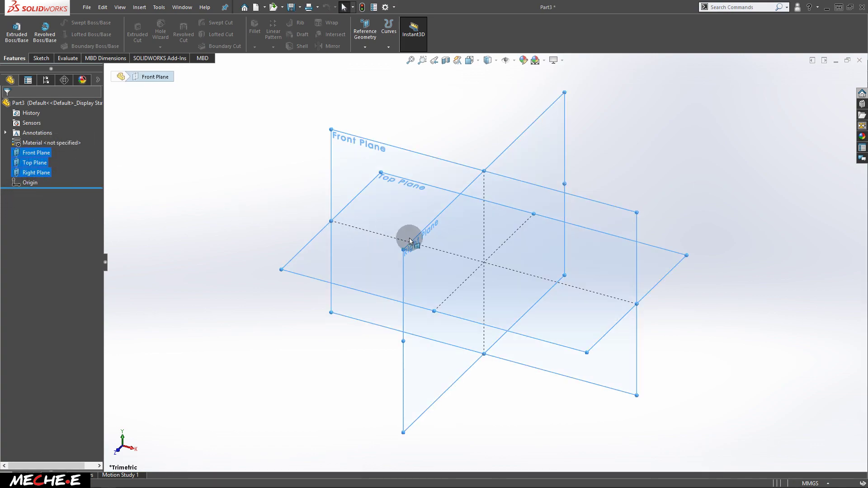
{"action": "left_click", "coordinate": [416, 139]}
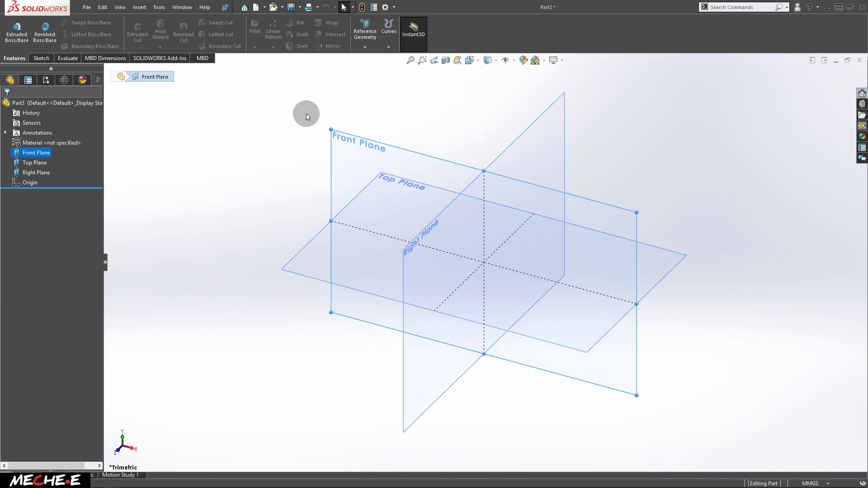
{"action": "right_click", "coordinate": [389, 143]}
{"action": "left_click", "coordinate": [402, 131]}
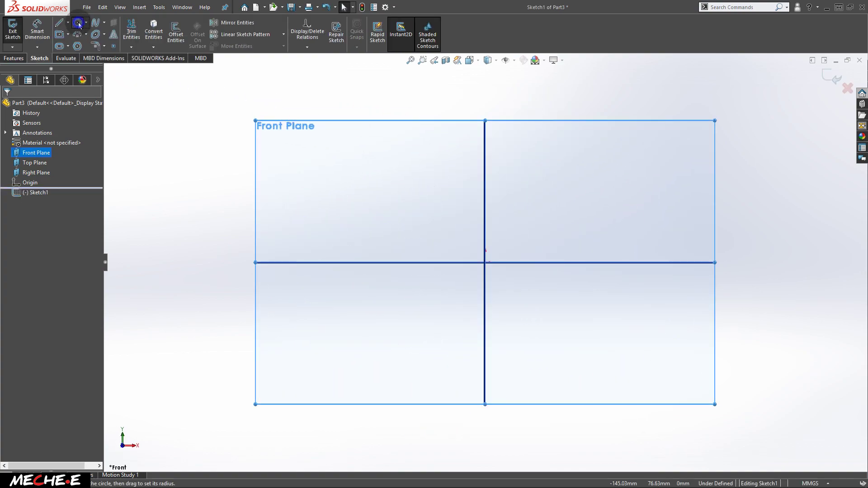
Step: Draw a circle centred on the origin and dimension it to 100 mm diameter
{"action": "left_click", "coordinate": [78, 23]}
{"action": "left_click", "coordinate": [486, 263]}
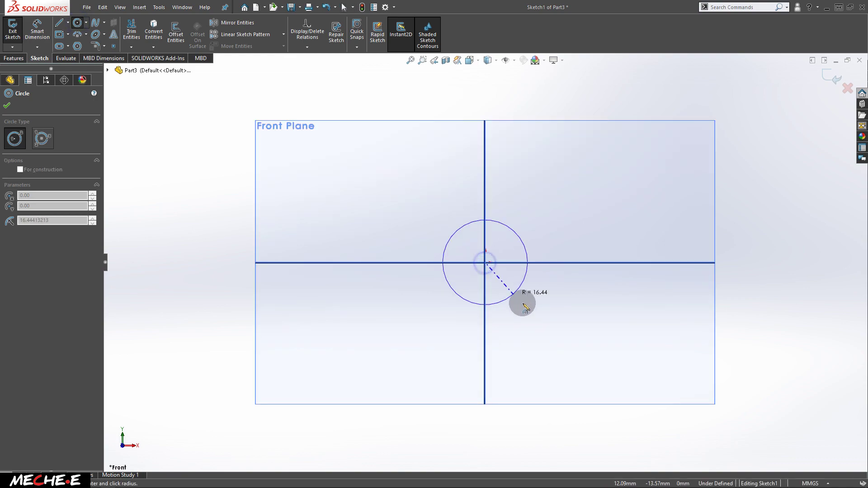
{"action": "left_click", "coordinate": [560, 330]}
{"action": "right_click", "coordinate": [617, 301]}
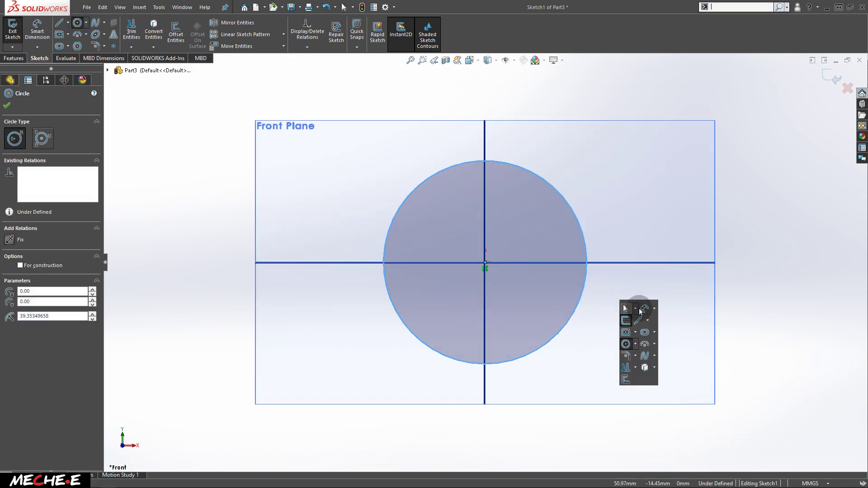
{"action": "left_click", "coordinate": [644, 309]}
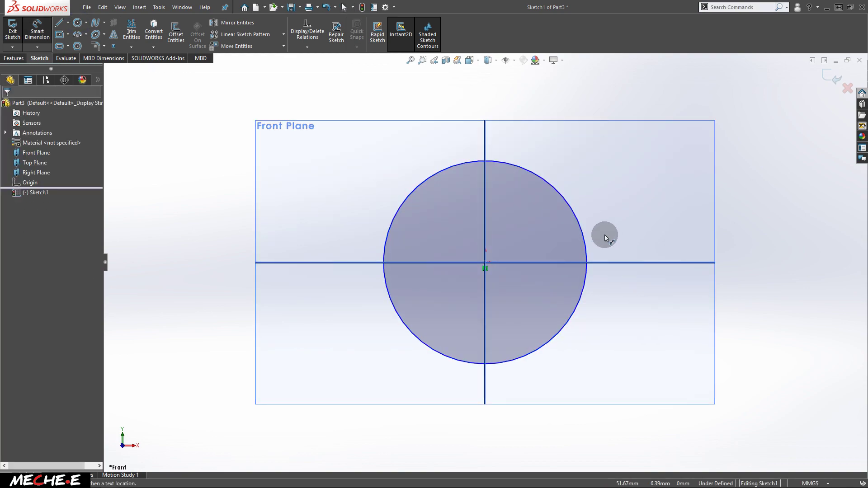
{"action": "left_click", "coordinate": [578, 215]}
{"action": "left_click", "coordinate": [640, 235]}
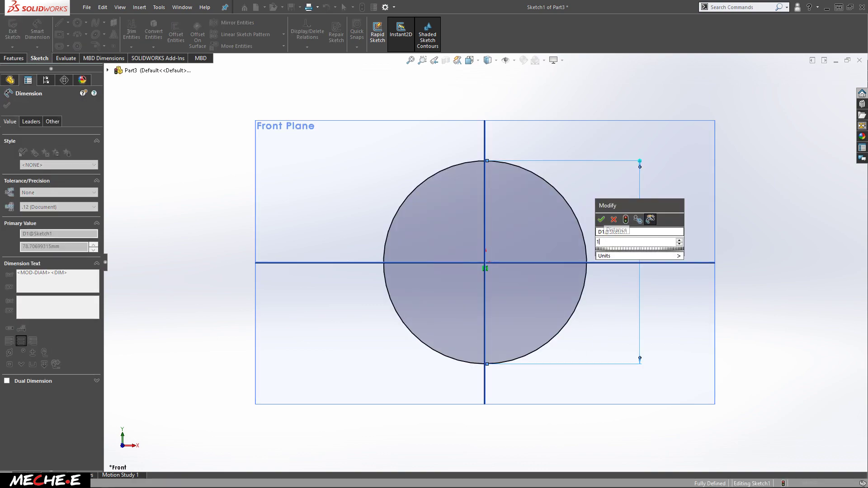
{"action": "type", "text": "100"}
{"action": "key", "text": "Return"}
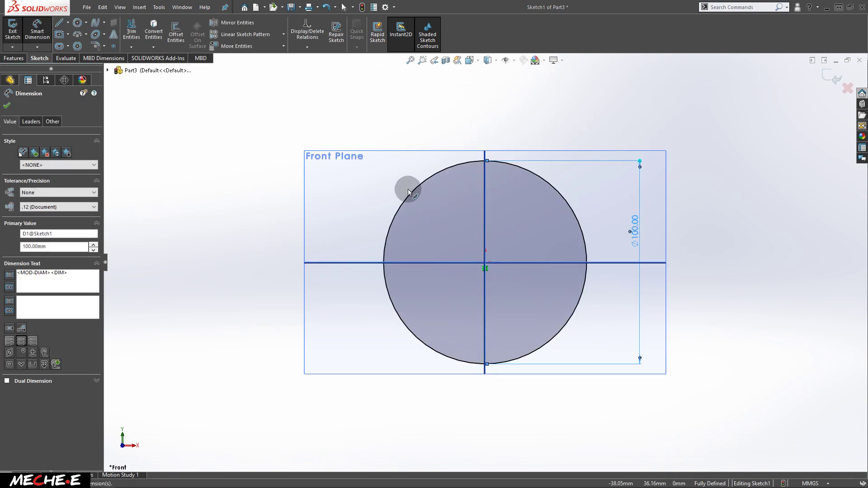
Step: Draw a vertical line from the circle's top point to its bottom point
{"action": "key", "text": "s"}
{"action": "left_click", "coordinate": [636, 224]}
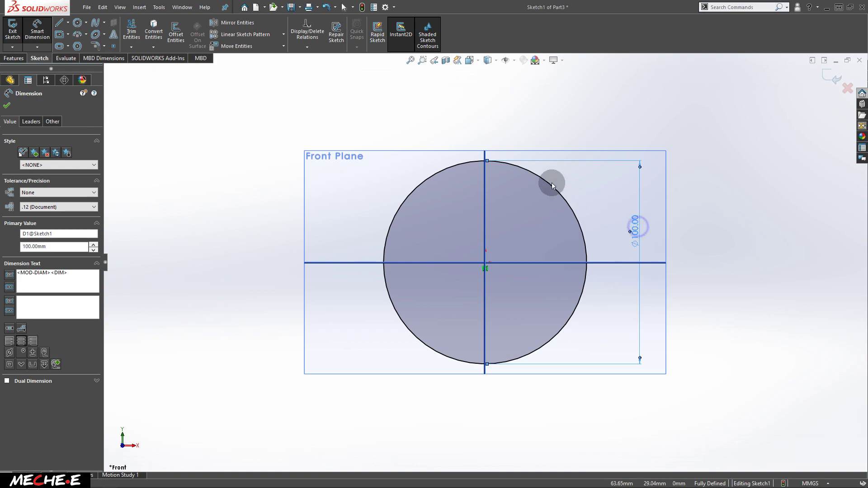
{"action": "left_click", "coordinate": [486, 161]}
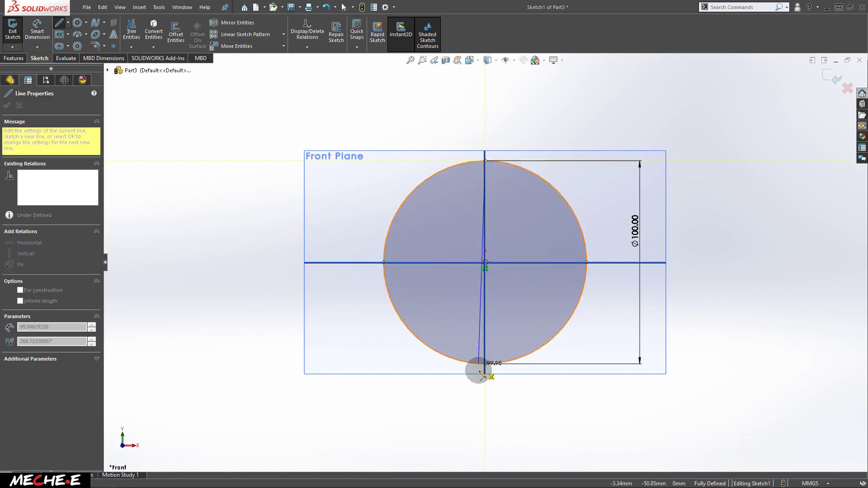
{"action": "left_click", "coordinate": [485, 364]}
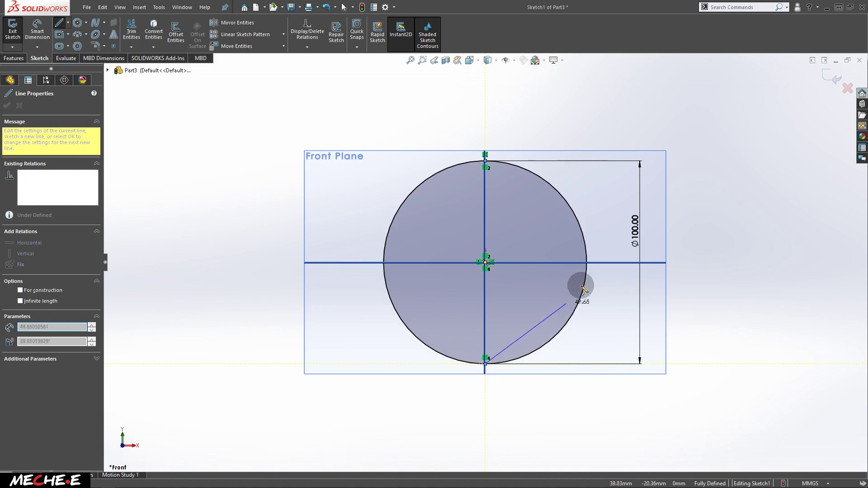
{"action": "key", "text": "Escape"}
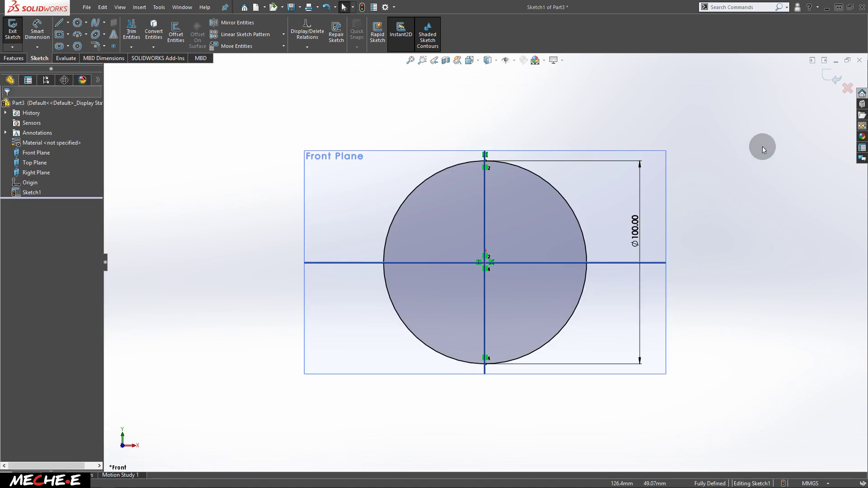
Step: Exit the sketch and start a revolve about Line1 with Thin Feature off
{"action": "left_click", "coordinate": [831, 82]}
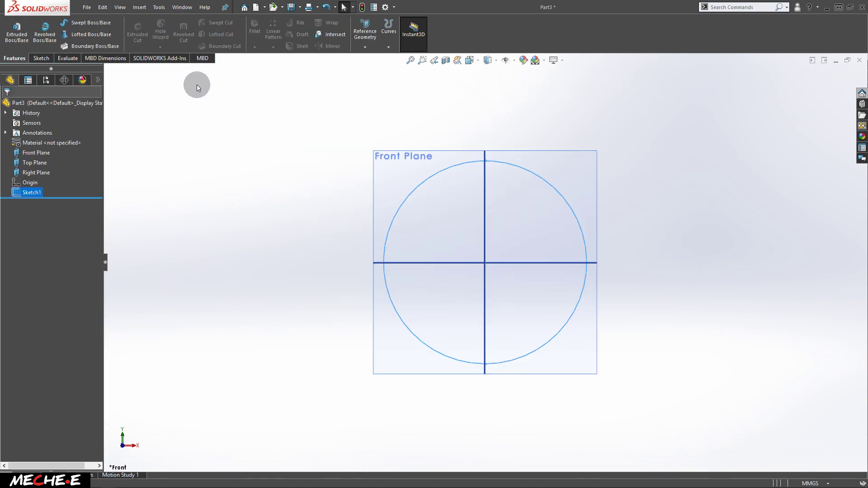
{"action": "left_click", "coordinate": [21, 193]}
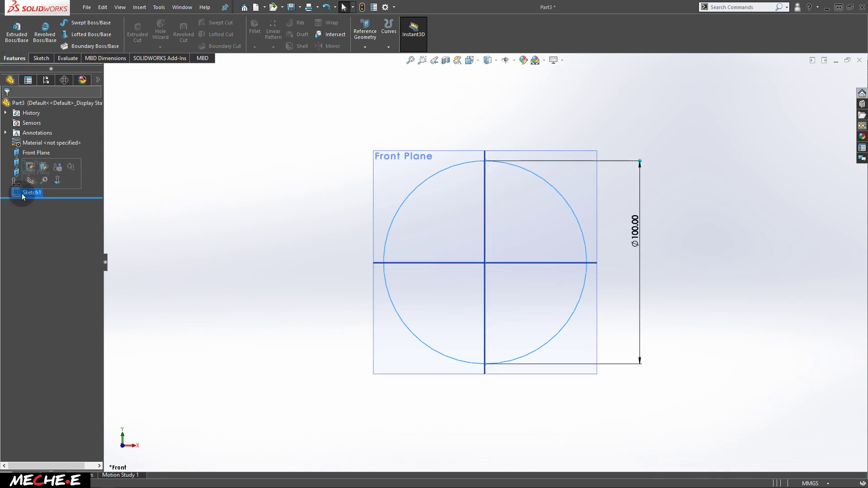
{"action": "left_click", "coordinate": [44, 48]}
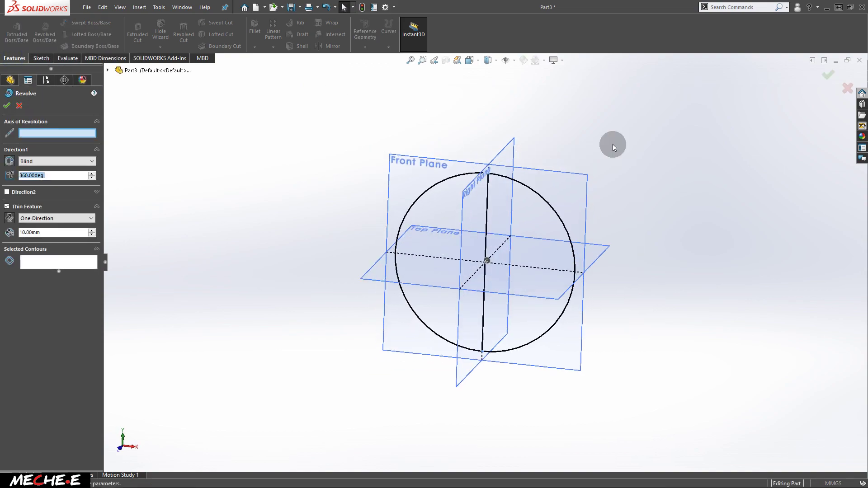
{"action": "left_click", "coordinate": [55, 132]}
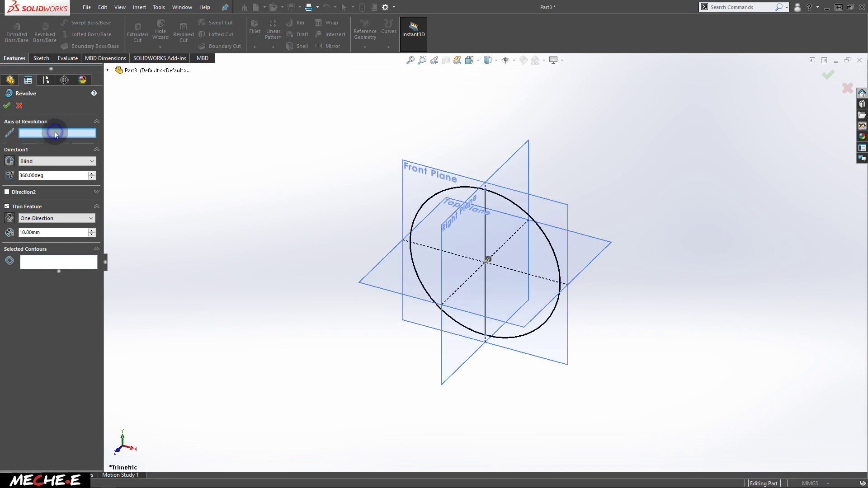
{"action": "left_click", "coordinate": [485, 212]}
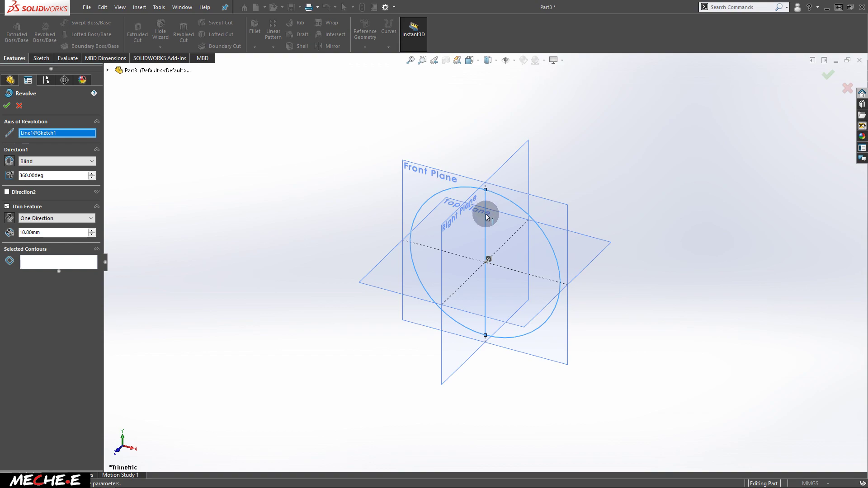
{"action": "left_click", "coordinate": [7, 206]}
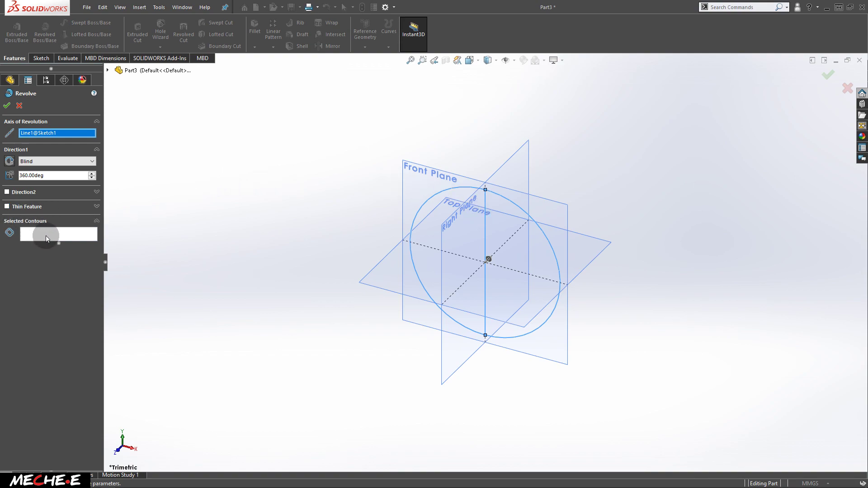
Step: Select the circle's right half as the revolve region
{"action": "left_click", "coordinate": [41, 234]}
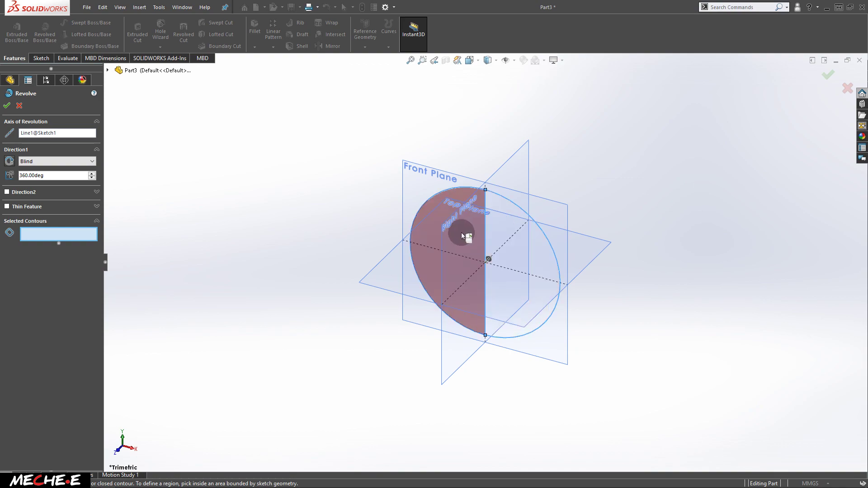
{"action": "left_click", "coordinate": [514, 237]}
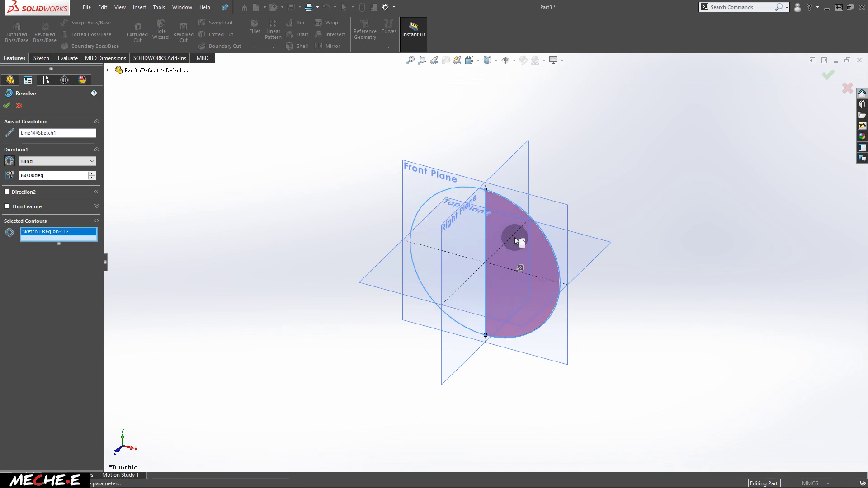
{"action": "middle_click_drag", "start_coordinate": [568, 220], "coordinate": [517, 316]}
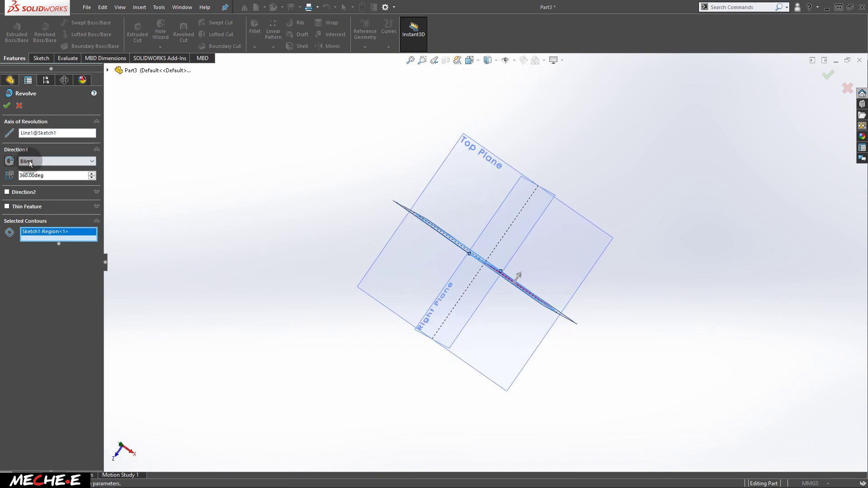
{"action": "left_click", "coordinate": [8, 106]}
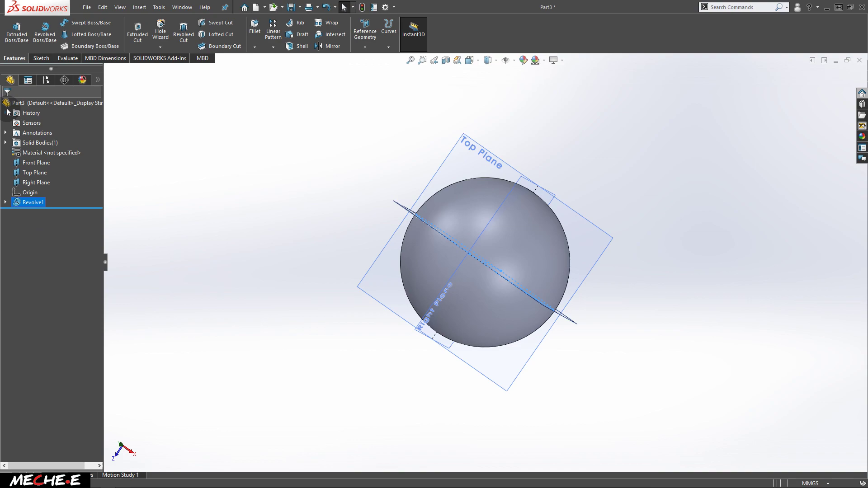
{"action": "middle_click_drag", "start_coordinate": [460, 235], "coordinate": [523, 132]}
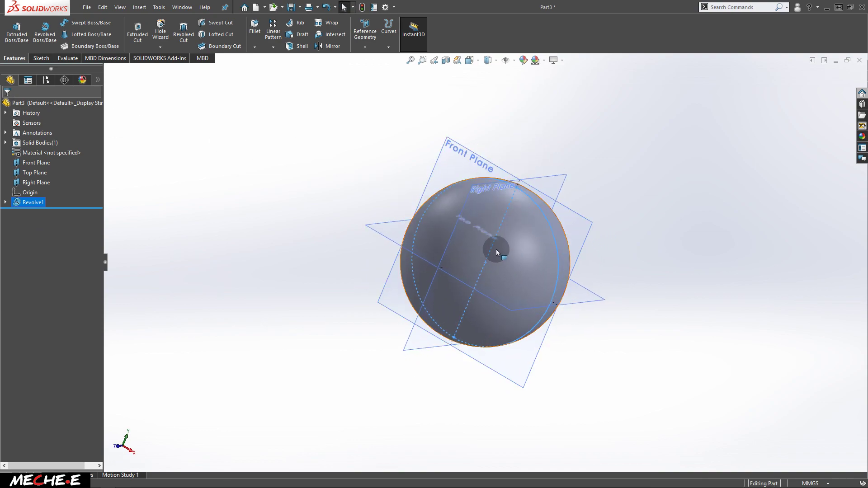
{"action": "middle_click_drag", "start_coordinate": [495, 248], "coordinate": [548, 243]}
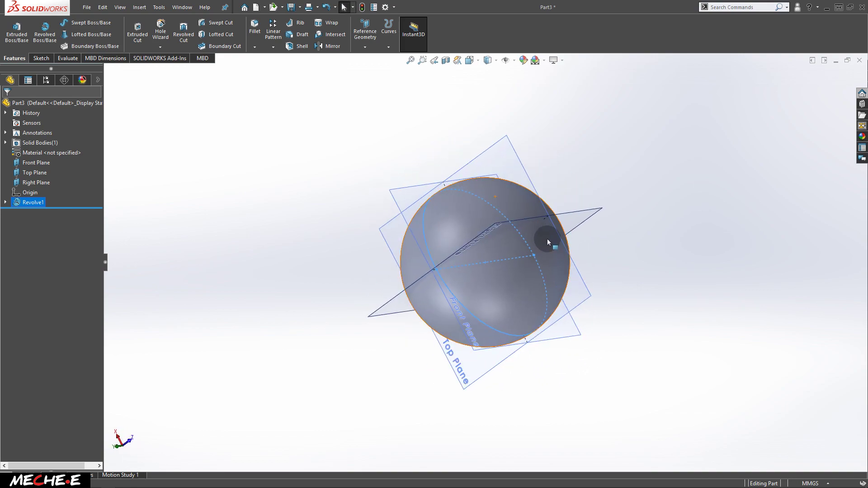
{"action": "middle_click_drag", "start_coordinate": [478, 273], "coordinate": [493, 138]}
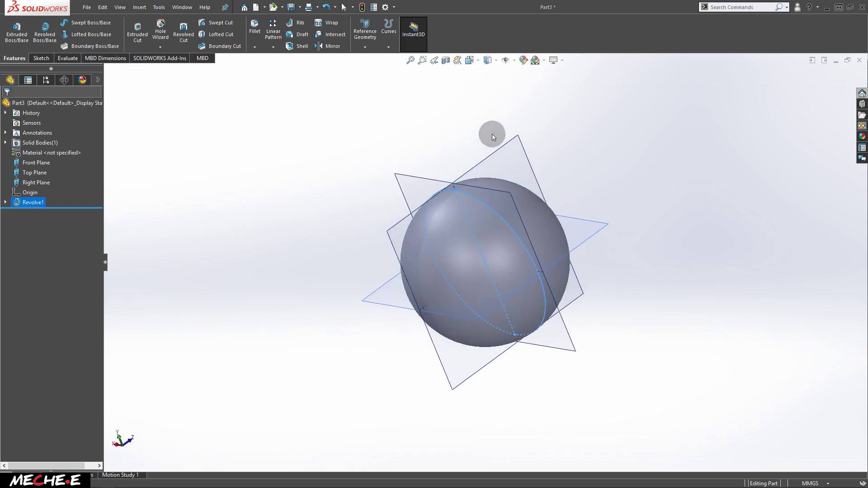